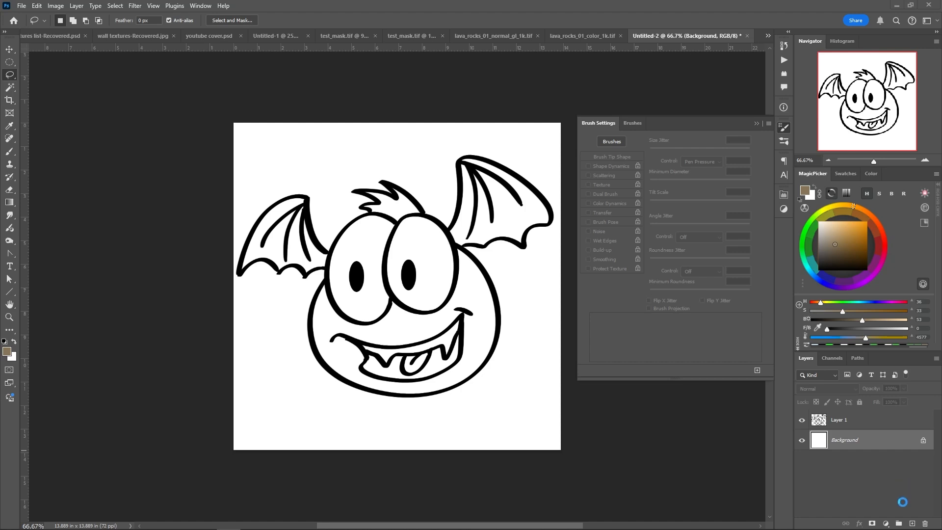
- Add a layer named Flats above the Background and fill it with ochre brown
left_click(910, 523)
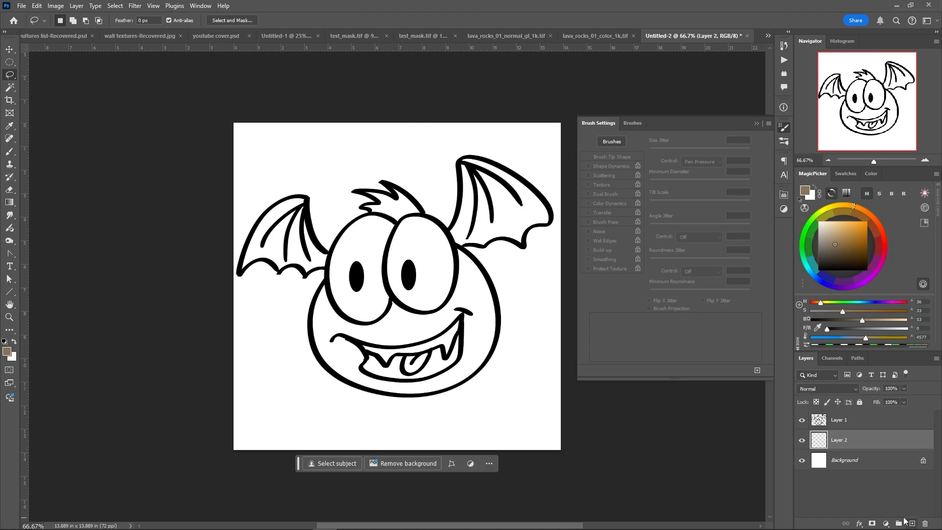
double_click(838, 439)
type("Flats")
key("Return")
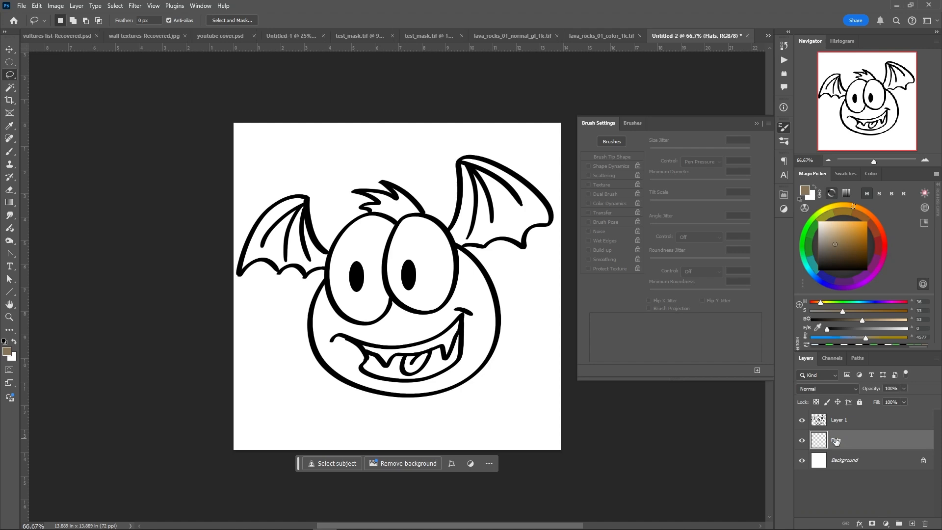
left_click(849, 240)
key("alt+BackSpace")
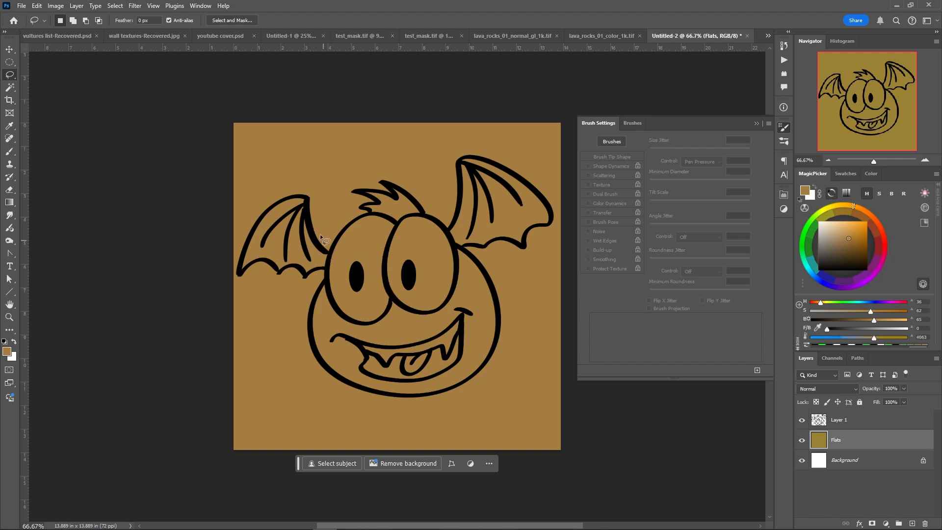
- Select the whole character silhouette by selecting the area outside the line art on Layer 1 and inverting the selection
left_click(815, 419)
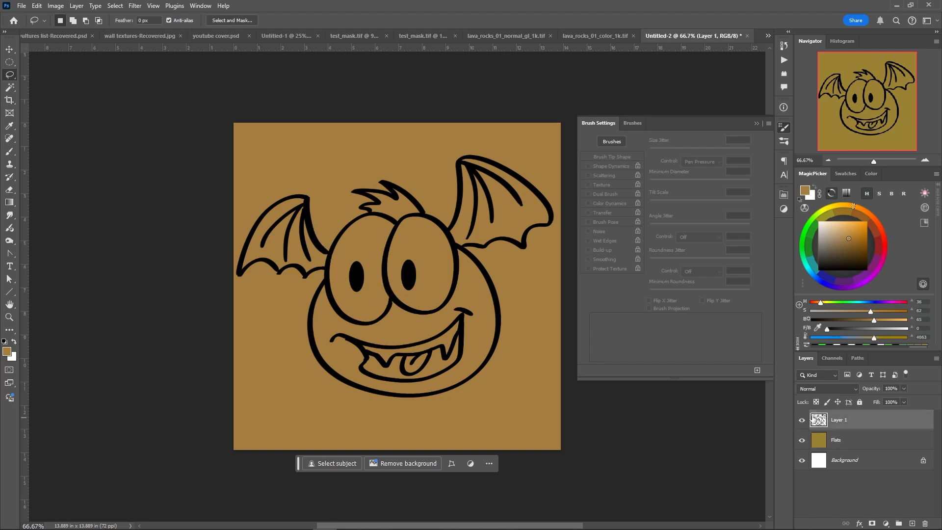
left_click(10, 87)
left_click(331, 151)
left_click(323, 143)
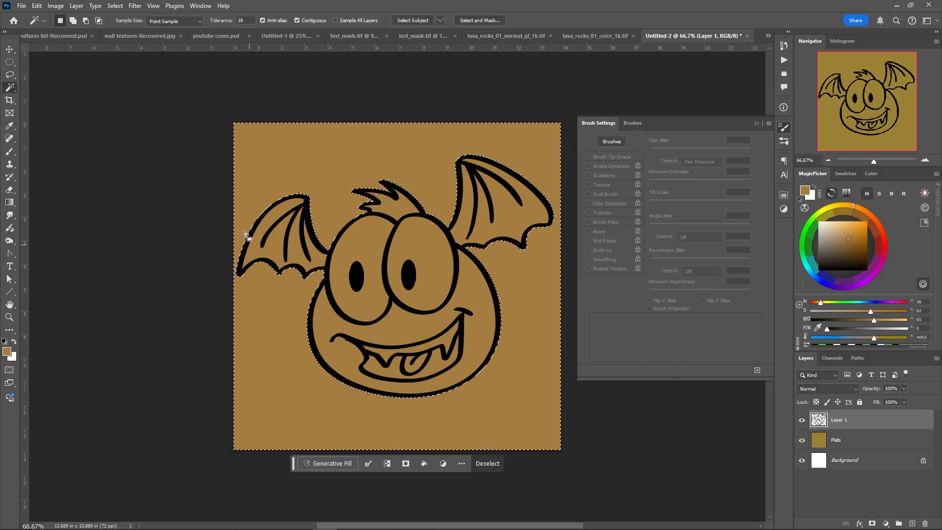
left_click(115, 5)
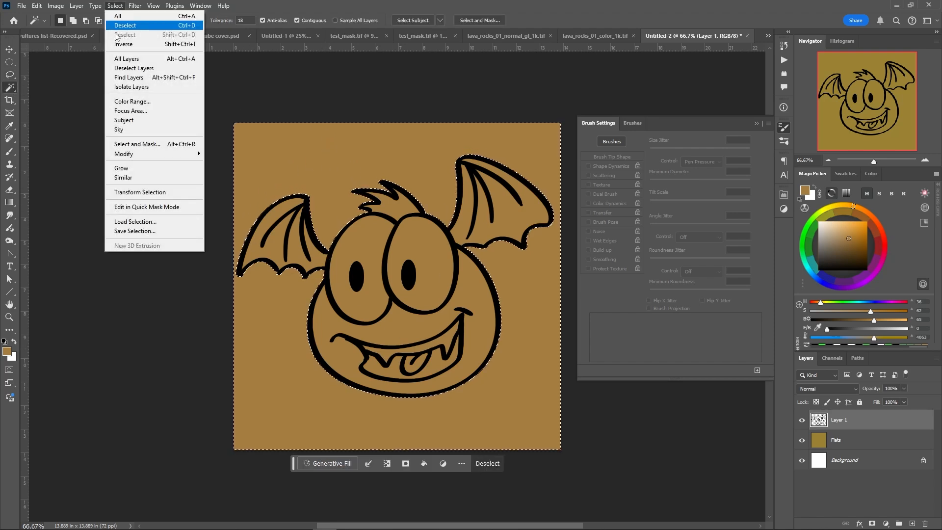
left_click(120, 44)
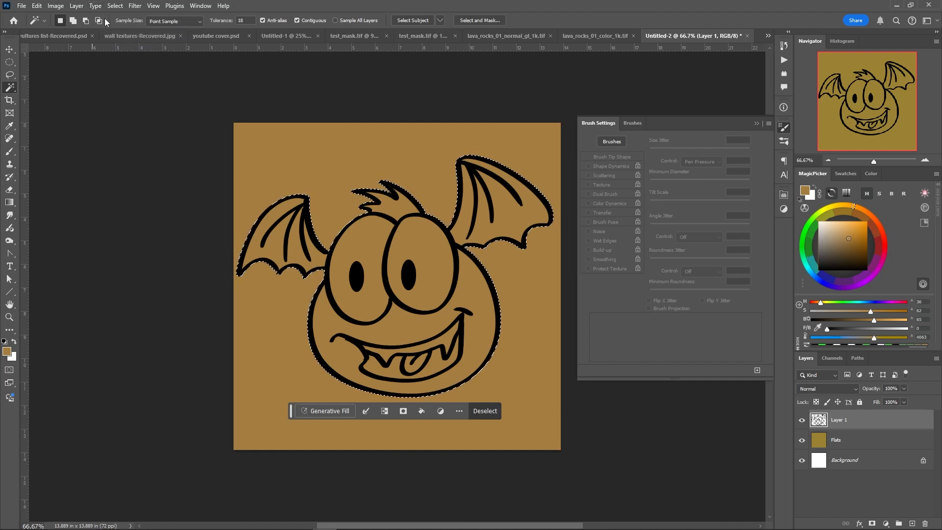
- Fill the character silhouette on the Flats layer with reddish brown and deselect it
left_click(822, 441)
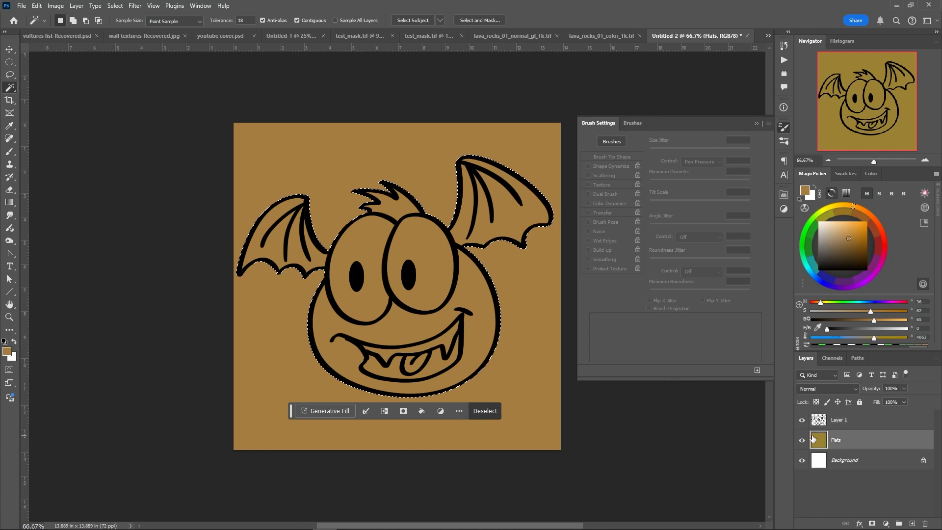
left_click(878, 224)
key("alt+BackSpace")
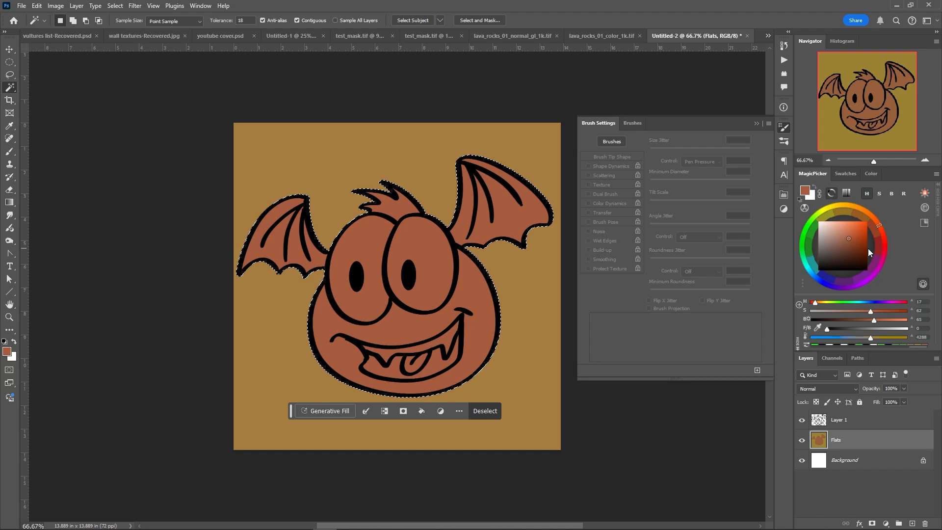
left_click_drag(455, 246, 452, 246)
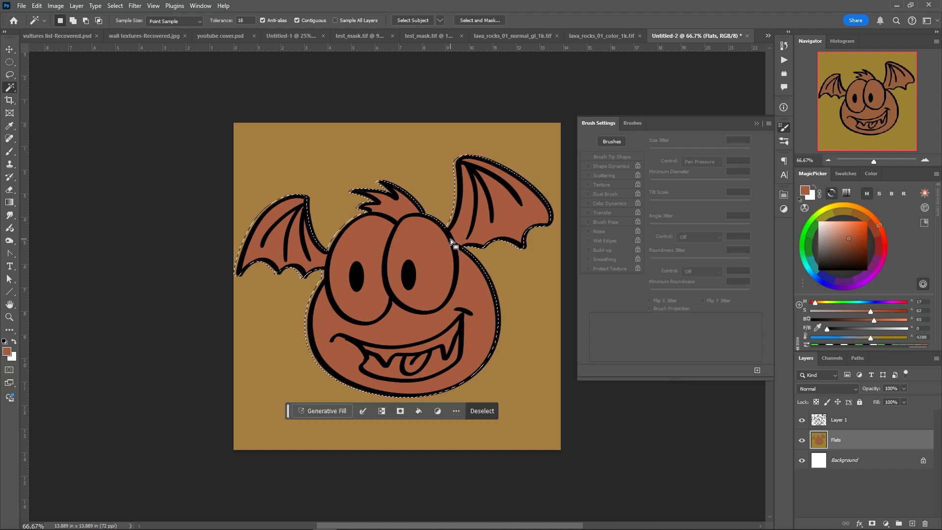
right_click(518, 325)
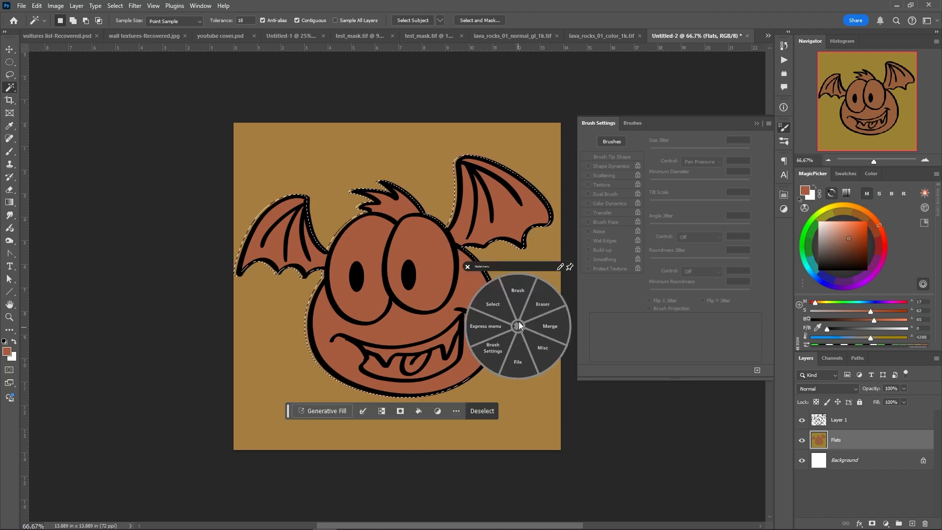
left_click(494, 299)
left_click(467, 279)
- Outline both eyes with the Lasso tool and fill them with magenta on the Flats layer
left_click(13, 75)
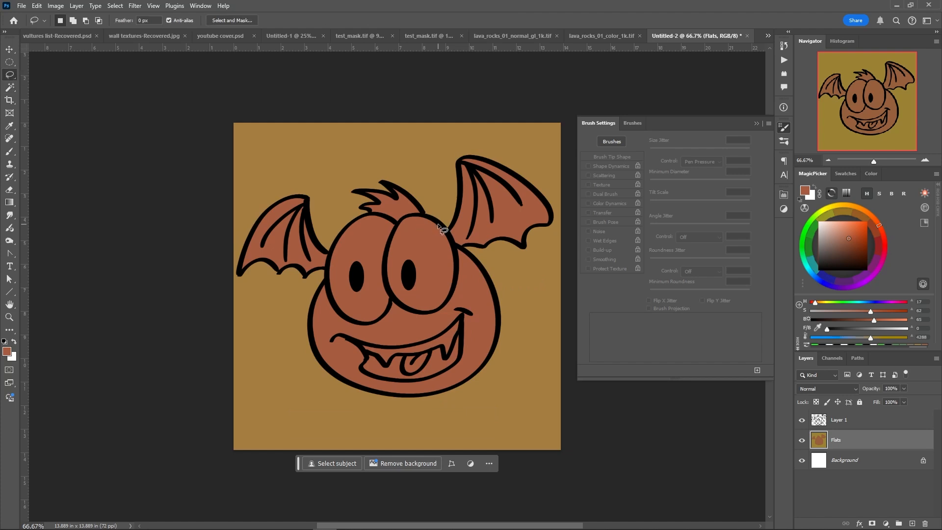
left_click_drag(439, 225, 456, 278)
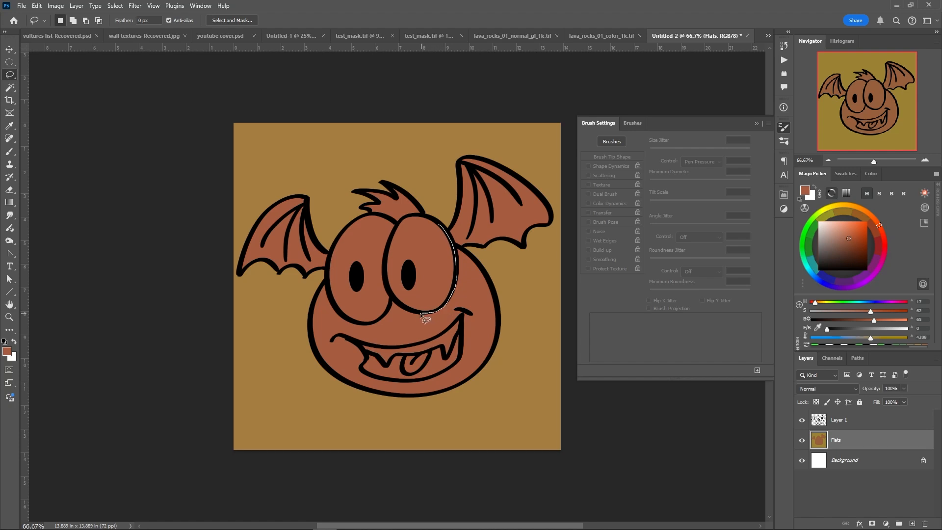
mouse_move(347, 318)
left_mouse_down()
mouse_move(329, 292)
mouse_move(328, 267)
mouse_move(357, 218)
mouse_move(420, 215)
mouse_move(448, 235)
left_mouse_up()
left_click(880, 265)
key("alt+BackSpace")
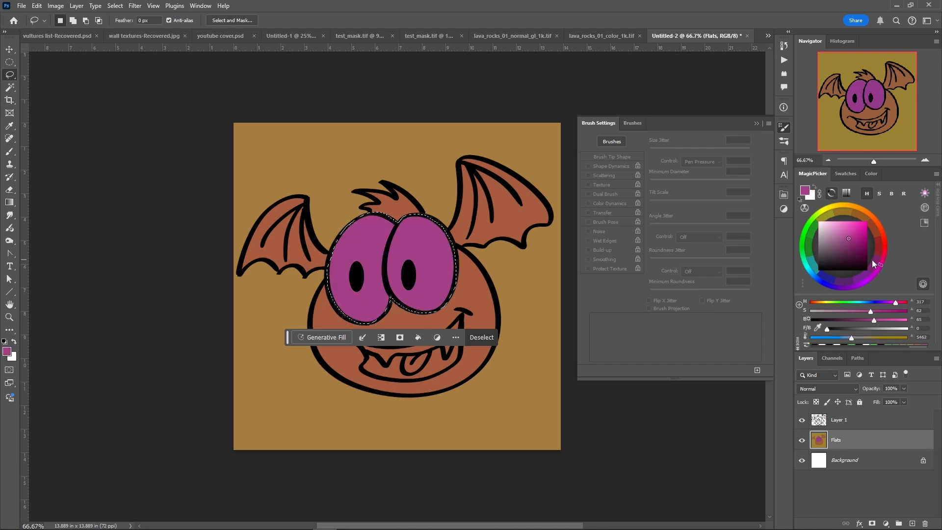
- Clear the eye selection, lasso the whole mouth and fill it with blue-violet
key("ctrl+d")
mouse_move(347, 338)
left_mouse_down()
mouse_move(362, 374)
mouse_move(469, 363)
mouse_move(434, 345)
mouse_move(392, 344)
left_mouse_up()
left_click_drag(825, 283, 833, 268)
key("alt+BackSpace")
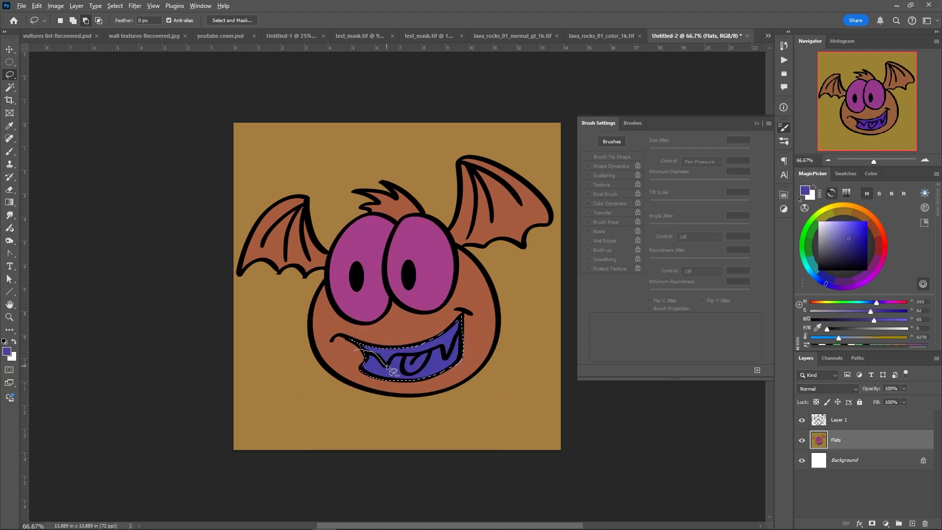
- Fill the mouth interior below the teeth with teal and the tongue with green, and deselect
left_click(807, 268)
key("alt+BackSpace")
mouse_move(406, 354)
left_mouse_down()
mouse_move(426, 362)
mouse_move(429, 349)
mouse_move(452, 372)
left_mouse_up()
left_click(808, 246)
key("alt+BackSpace")
key("ctrl+d")
- Isolate the character's eye on the left side of the face and fill it with light pink on the Flats layer
key("b")
left_click(477, 346, "alt")
left_click(9, 87)
left_click(373, 235)
left_click(10, 75)
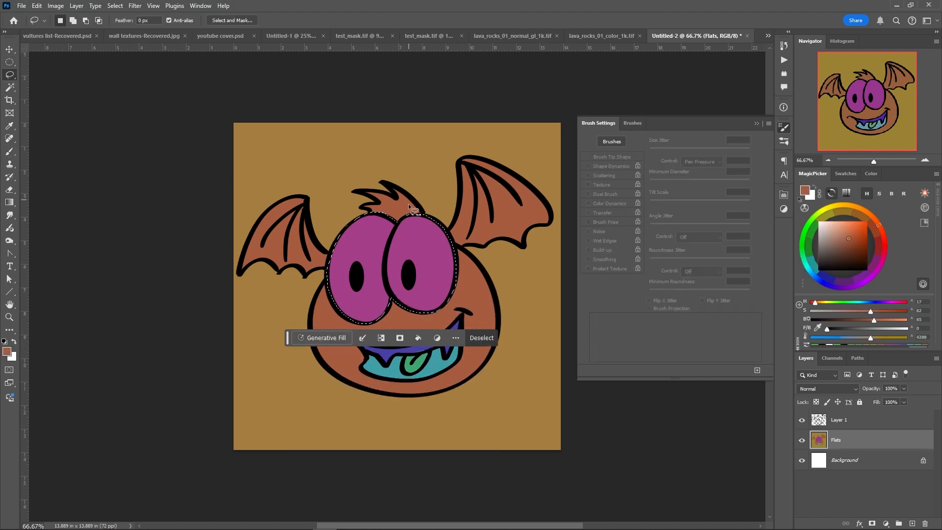
mouse_move(397, 220)
left_mouse_down()
mouse_move(389, 270)
mouse_move(380, 186)
left_mouse_up()
left_click(865, 273)
left_click(834, 226)
key("alt+BackSpace")
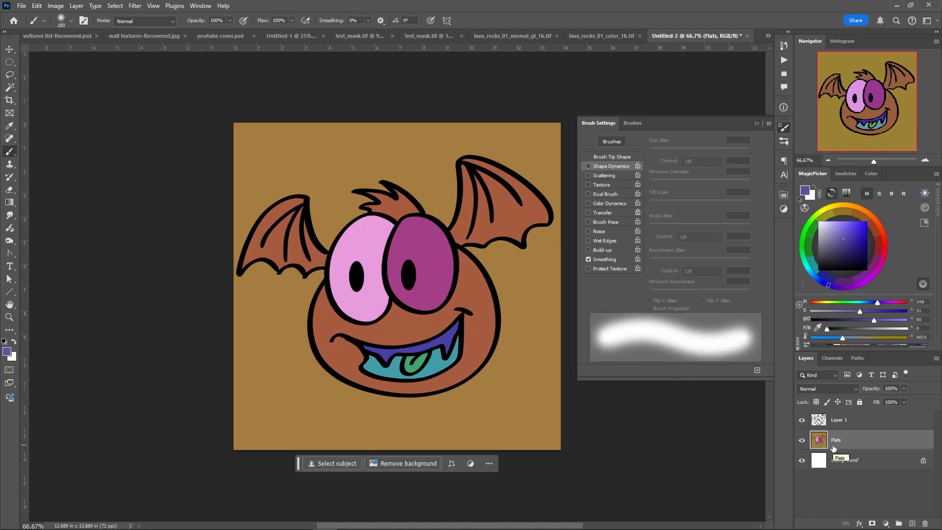
- Collapse the brush settings and add a layer named BaseColors above Flats
left_click(592, 123)
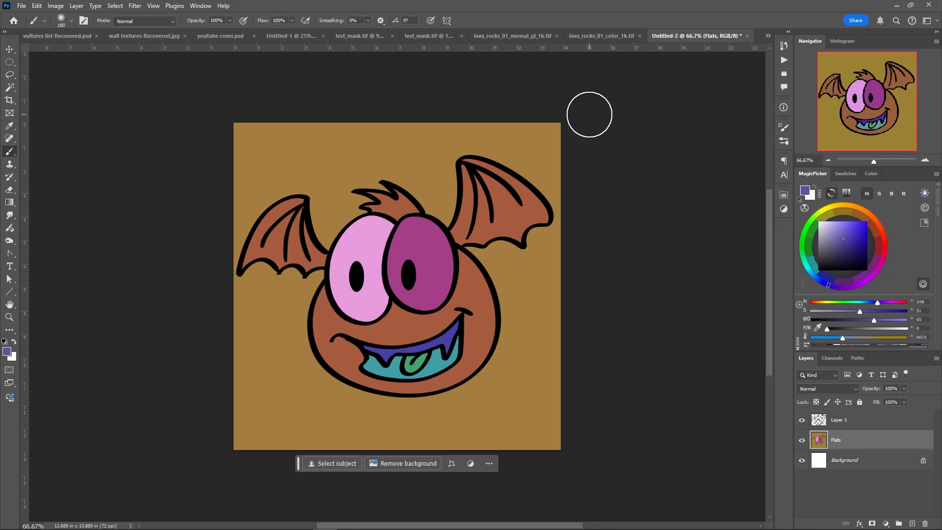
left_click(911, 523)
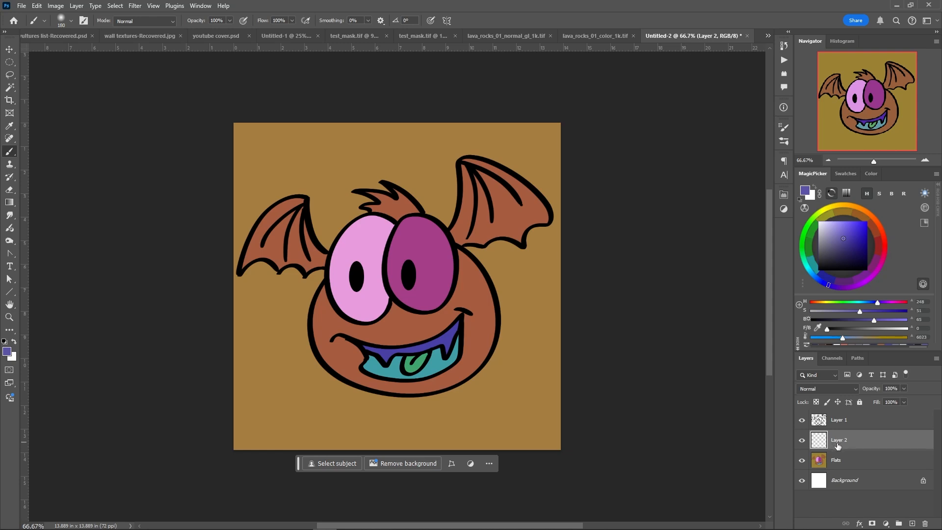
double_click(837, 442)
type("BaseColors")
key("Return")
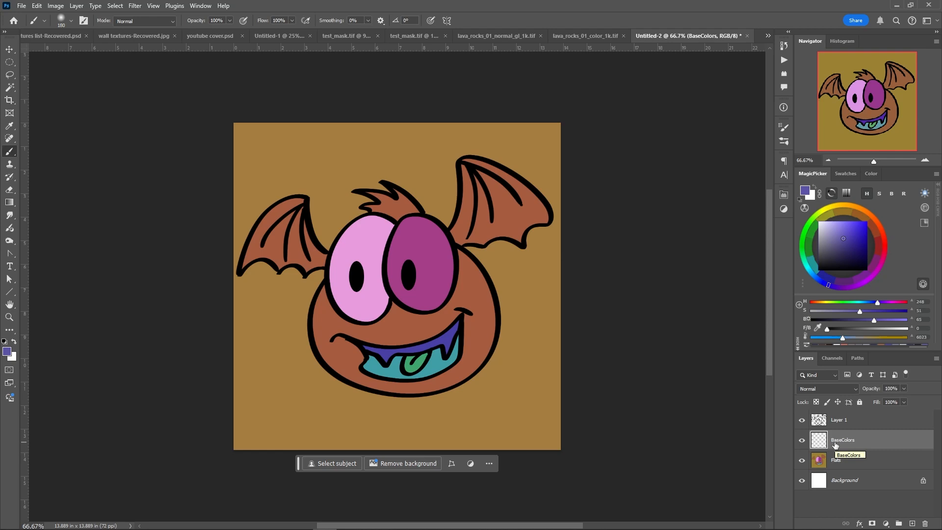
- Lock the Flats layer and fill the area around the character on BaseColors with dark greyish violet
left_click(836, 243)
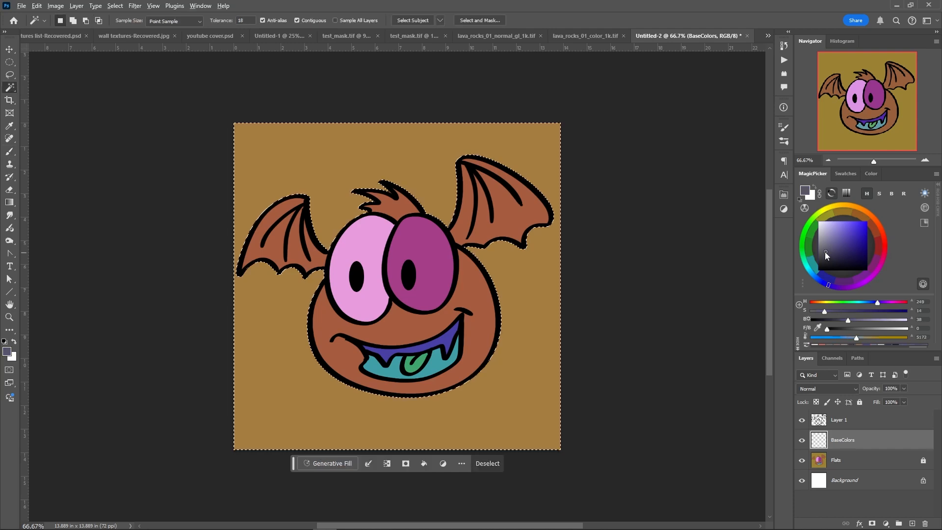
key("alt+BackSpace")
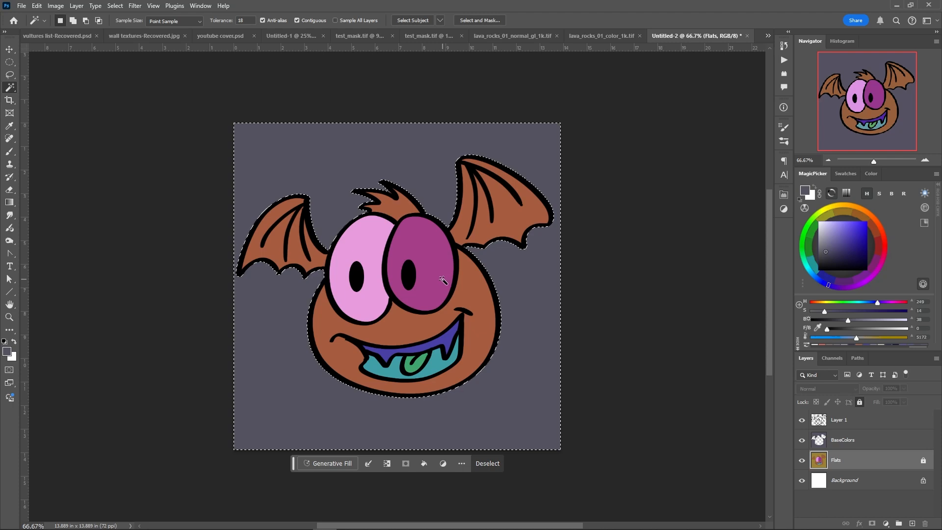
- Select both eyes from the Flats layer and fill them with light grey on BaseColors
left_click(354, 270)
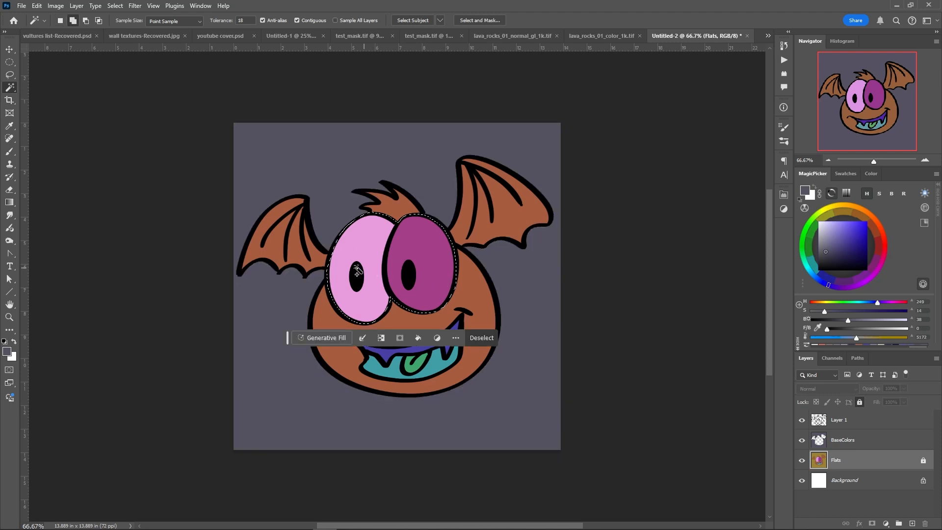
left_click(817, 234)
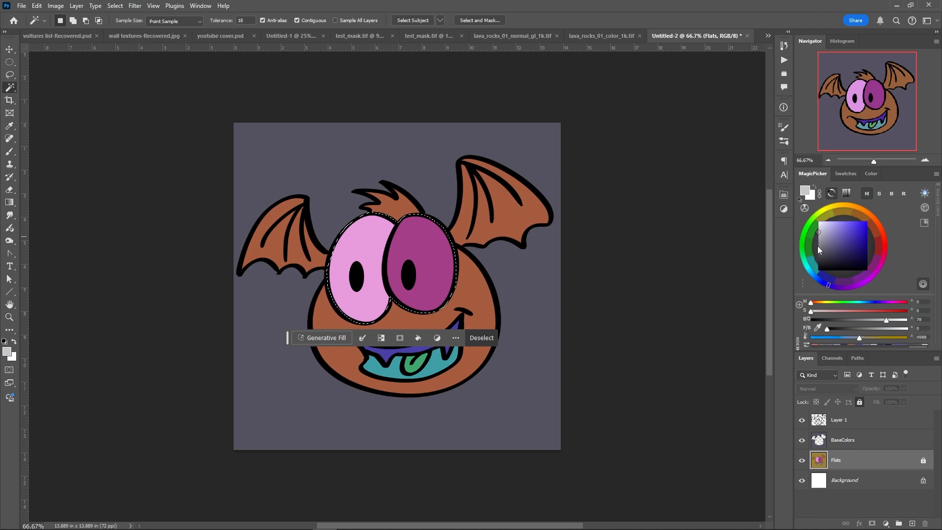
left_click(818, 440)
key("alt")
key("alt+BackSpace")
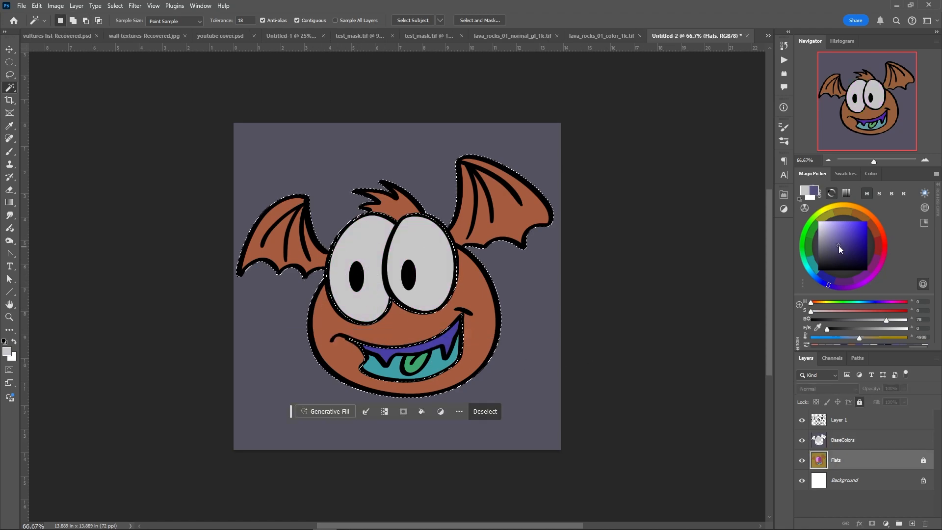
- Fill the selected body, wings and hair with muted purple on the BaseColors layer
left_click(837, 245)
left_click(840, 287)
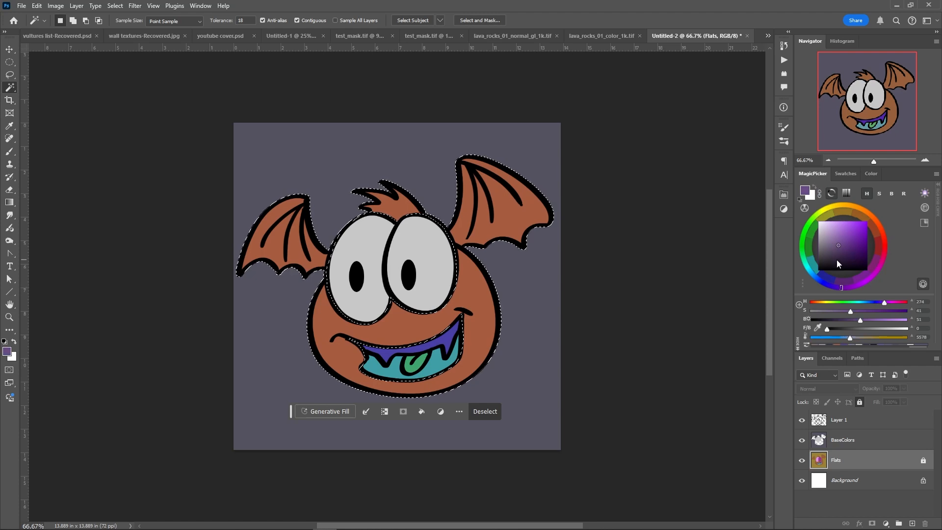
key("alt+bracketright")
key("alt+BackSpace")
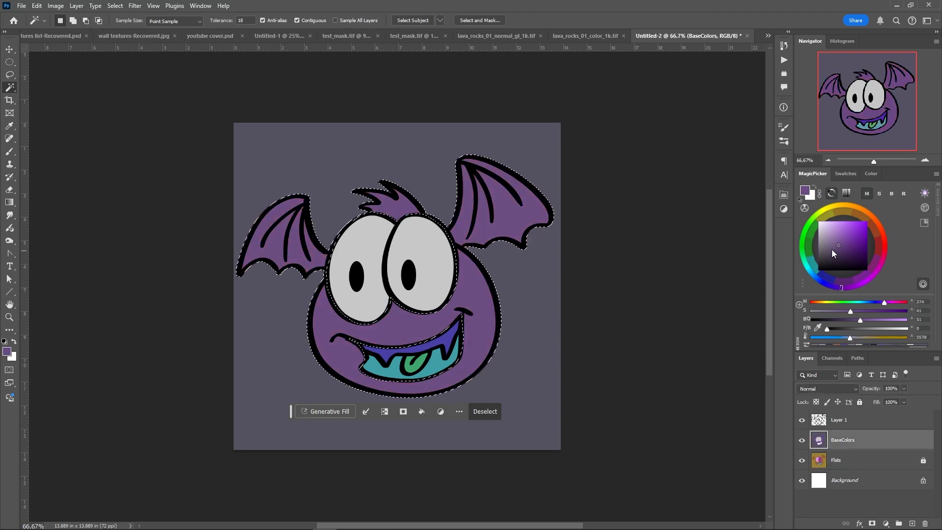
- Select the whole mouth and fill it on BaseColors with the light grey sampled from the eyes
left_click(445, 339)
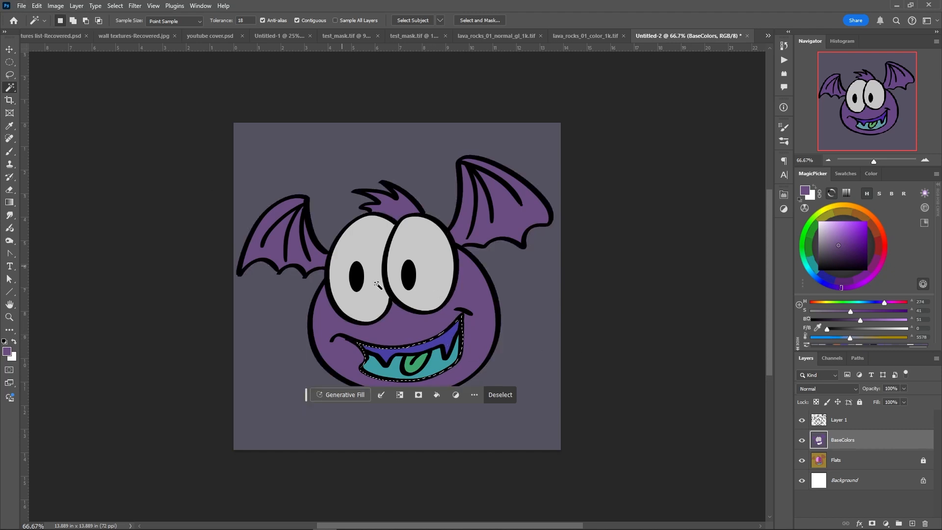
key("alt+bracketleft")
left_click(11, 152)
left_click(363, 246, "alt")
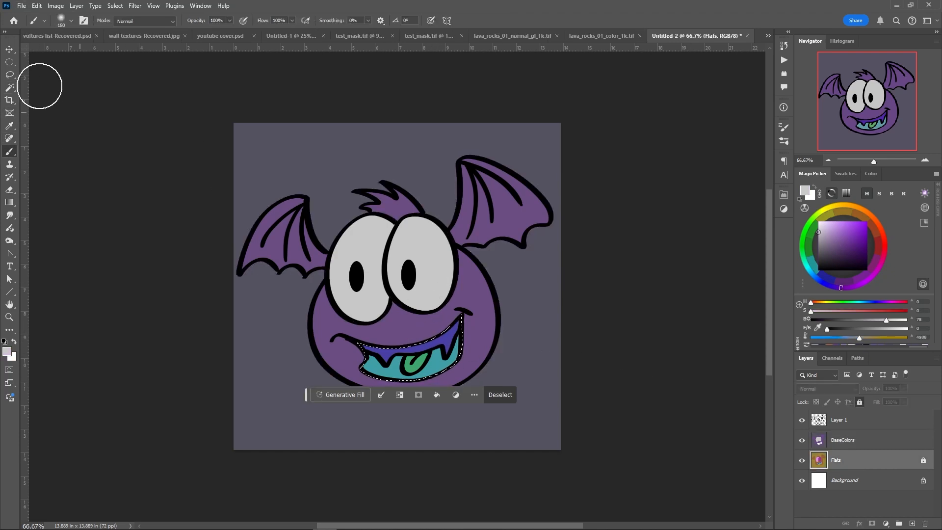
left_click(854, 440)
key("alt+BackSpace")
- Select the mouth interior below the teeth from Flats and fill it with dark maroon on BaseColors
left_click(883, 240)
left_click(843, 258)
left_click(853, 460)
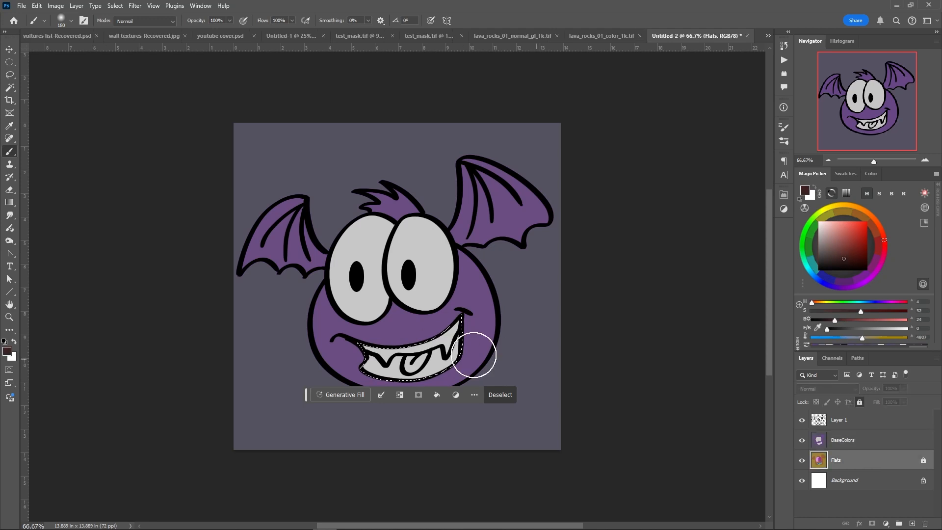
left_click(10, 88)
left_click(441, 364)
left_click(854, 440)
key("alt+BackSpace")
- Select the tongue from the Flats layer and fill it with muted red on BaseColors
left_click(848, 239)
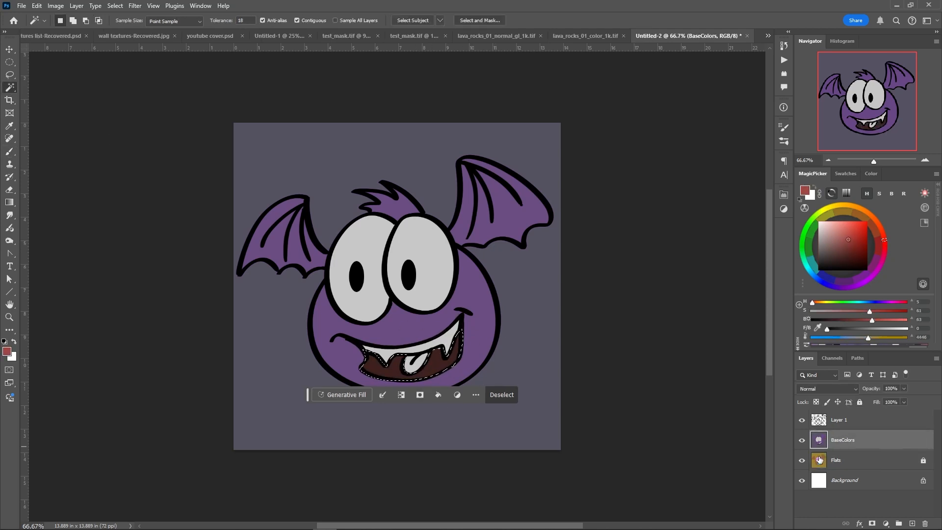
left_click(854, 460)
left_click(414, 364)
left_click(853, 440)
key("alt+BackSpace")
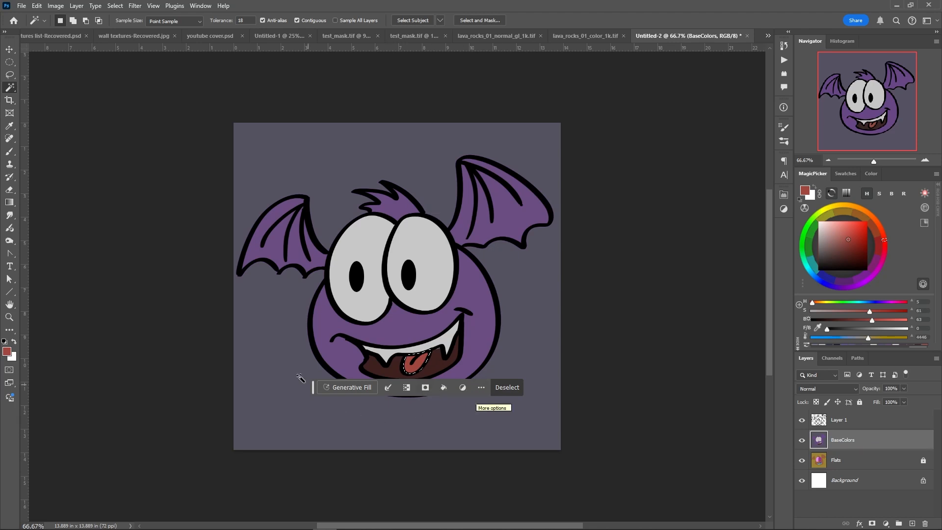
- Add a layer above BaseColors and set its blend mode to Multiply
left_click(911, 523)
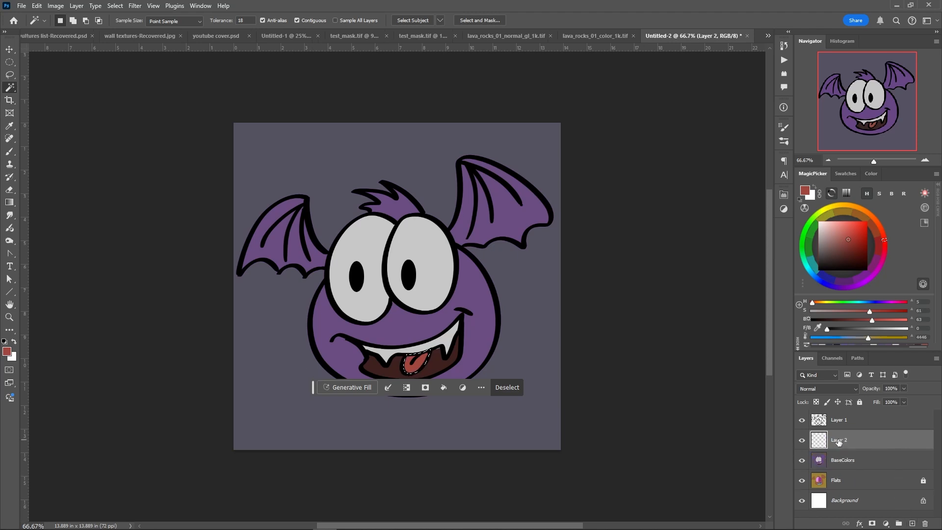
left_click(817, 389)
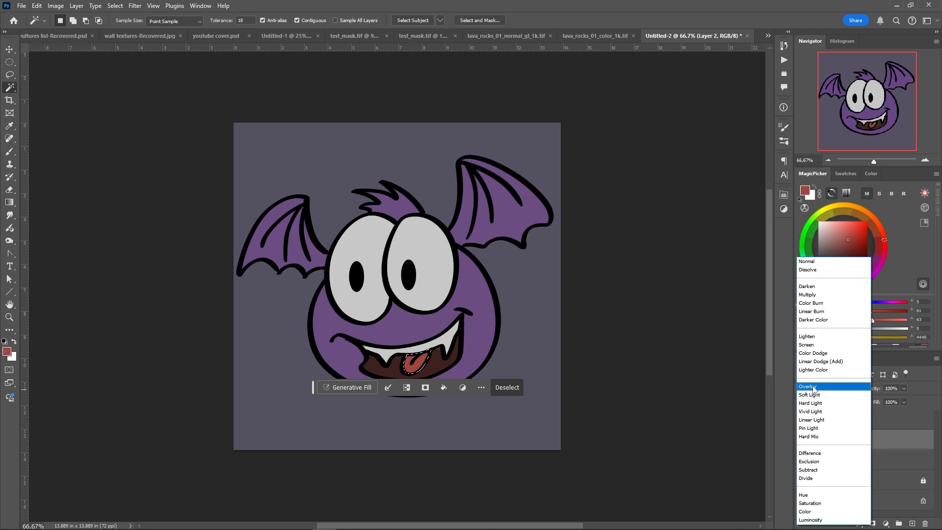
left_click(814, 294)
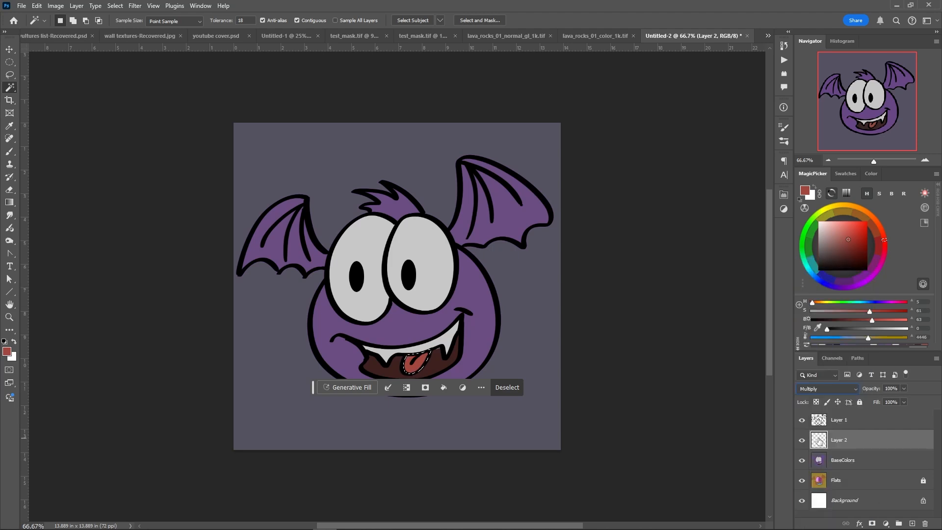
- Lock the BaseColors layer and rename the Multiply layer above it as Shadows
left_click(816, 461)
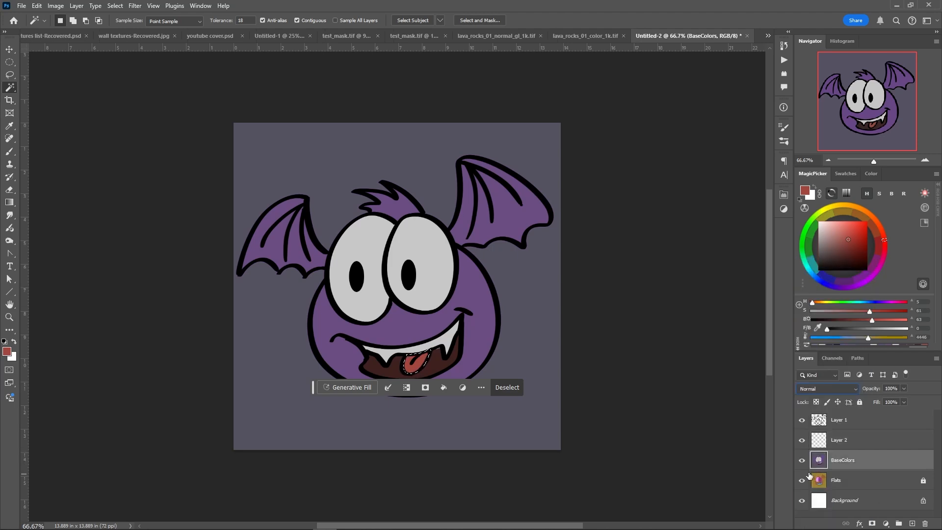
left_click(859, 402)
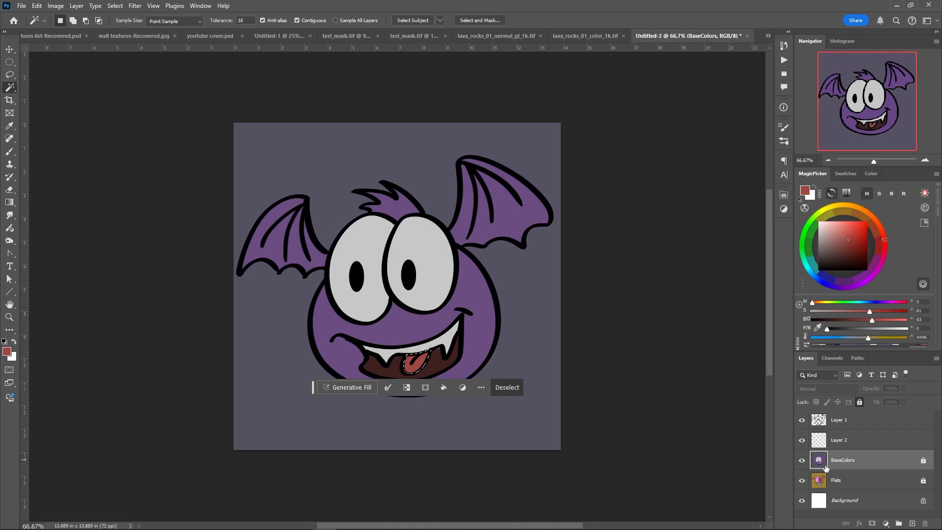
left_click(823, 441)
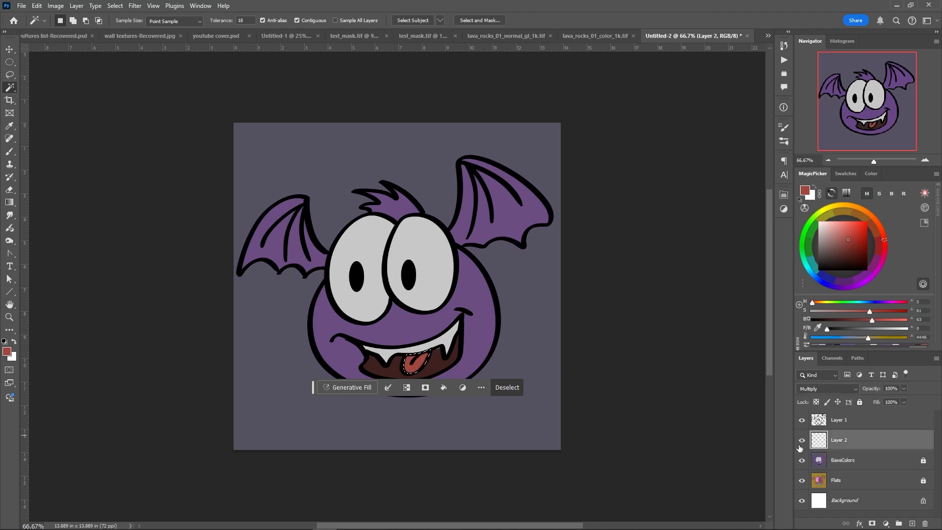
double_click(834, 439)
type("Shadows")
key("Return")
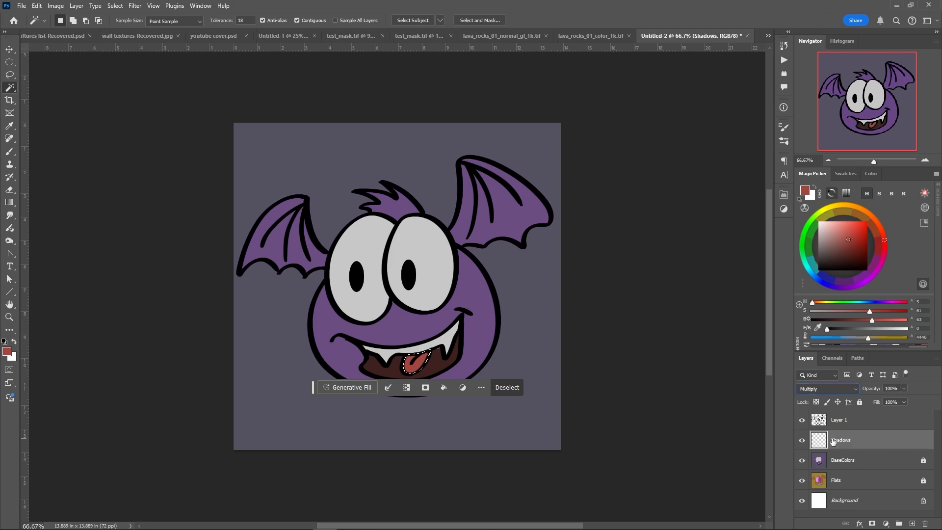
- Paint soft shadows along the tongue's edges on Shadows with a 61 px soft brush, and move the contextual bar off the artwork
left_click(10, 126)
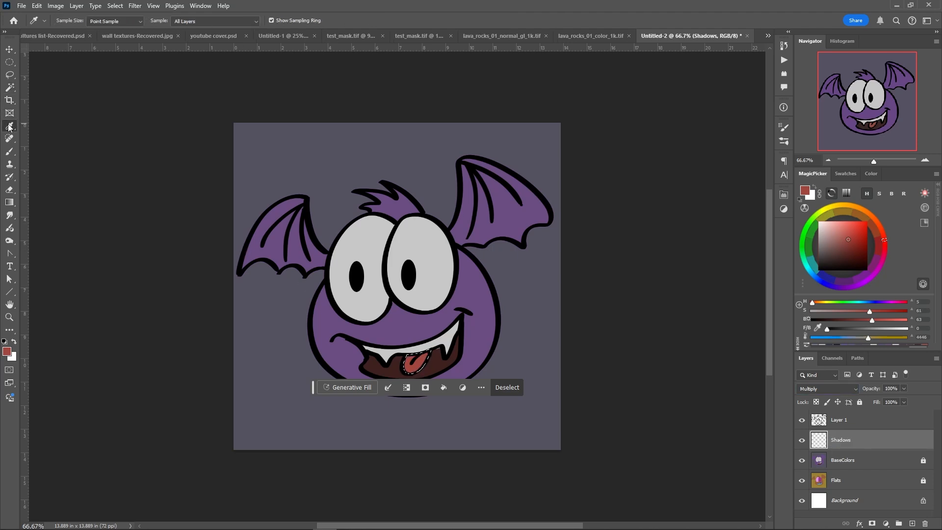
left_click(10, 151)
right_click(460, 333)
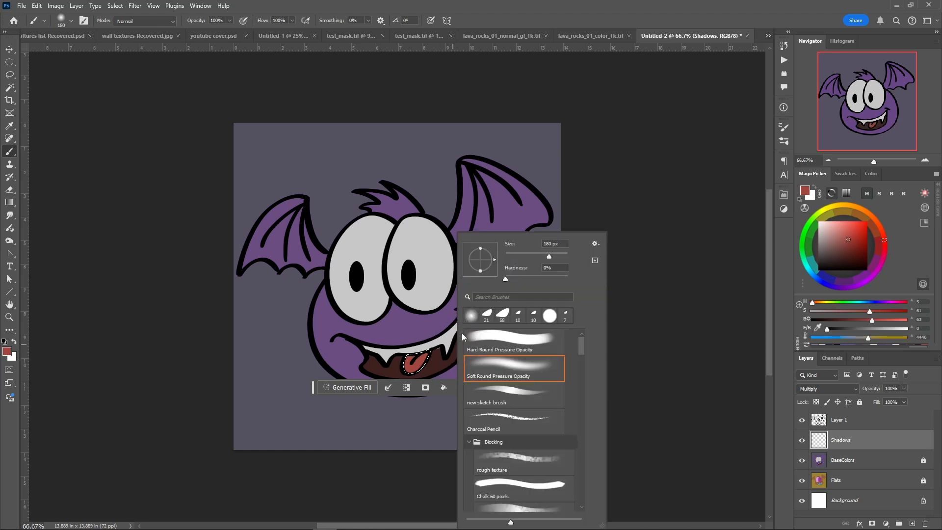
left_click_drag(529, 254, 524, 254)
key("Return")
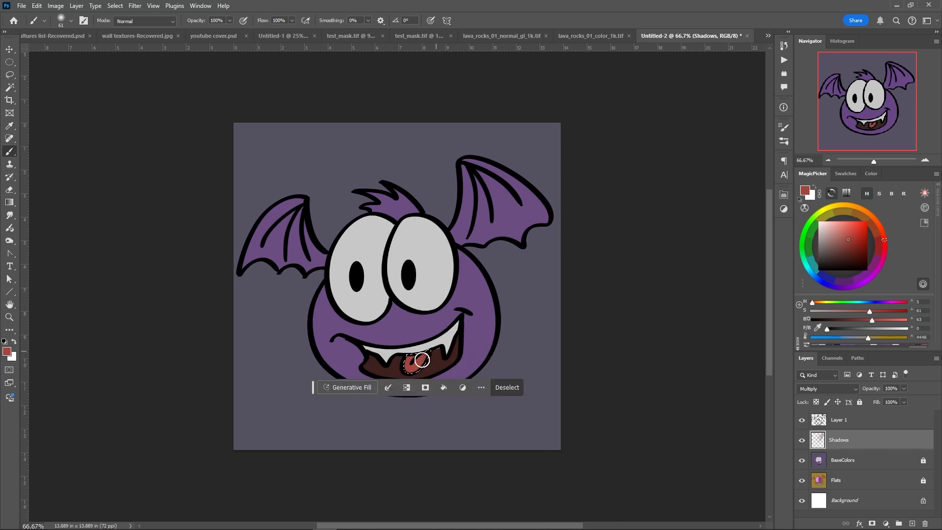
left_click_drag(432, 361, 415, 379)
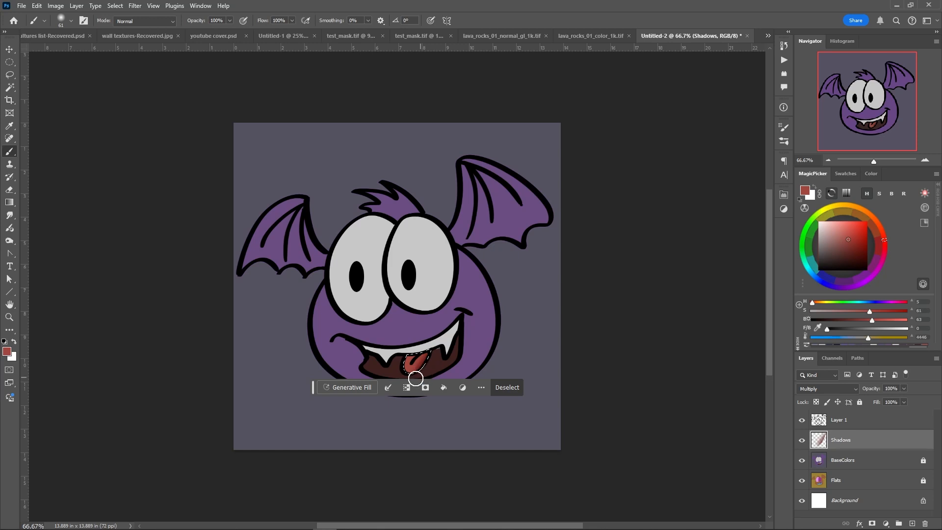
left_click_drag(313, 389, 97, 473)
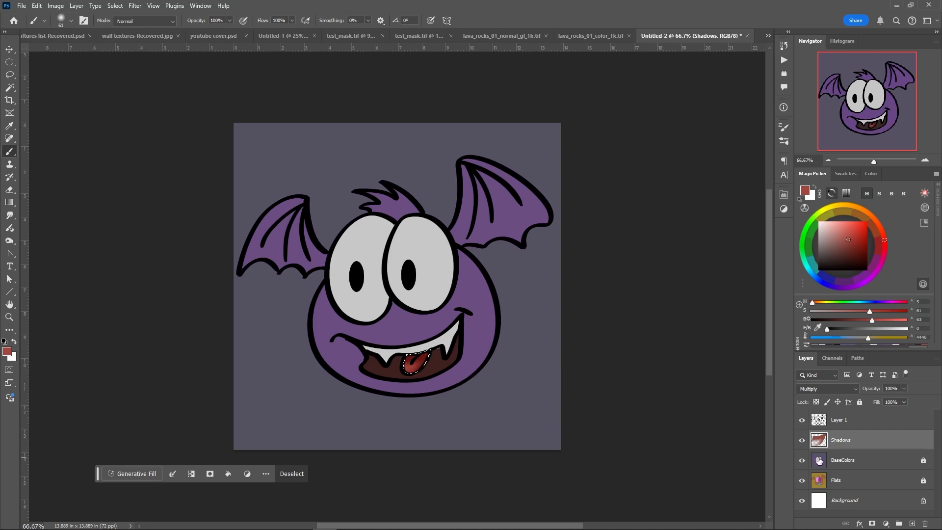
- Select the mouth interior from Flats and shade it under the teeth on Shadows with its own sampled dark maroon
left_click(816, 478)
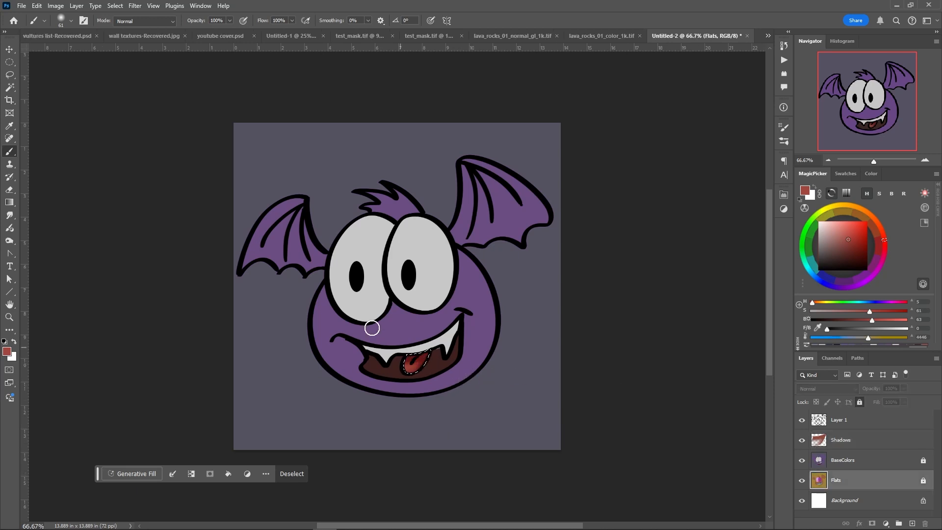
left_click(12, 89)
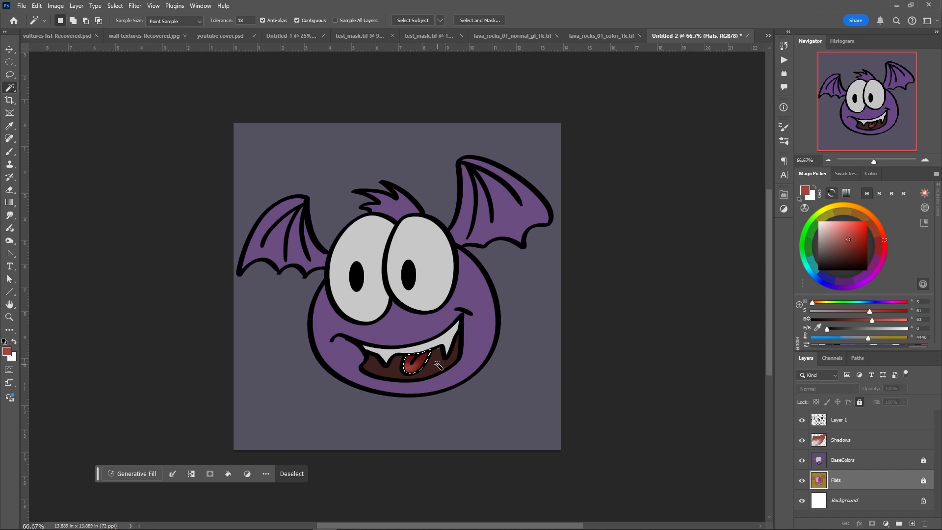
left_click(427, 380)
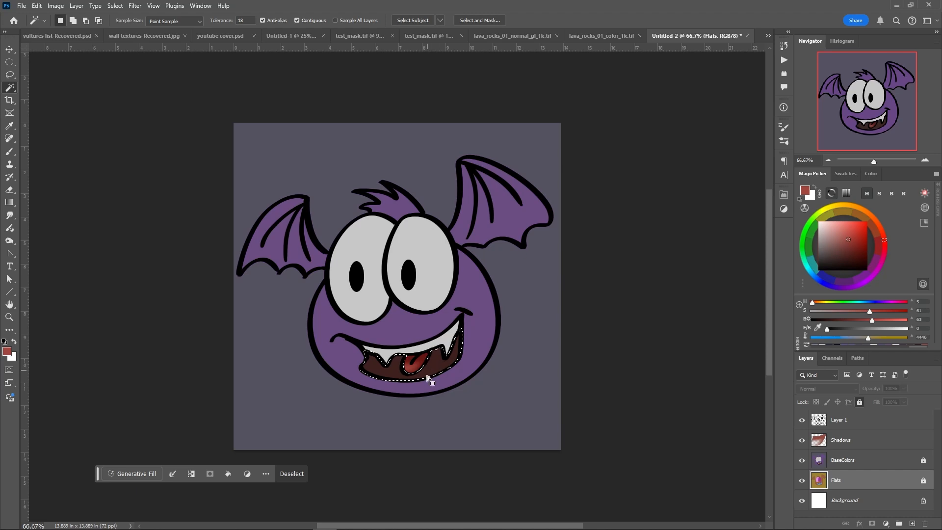
left_click(819, 441)
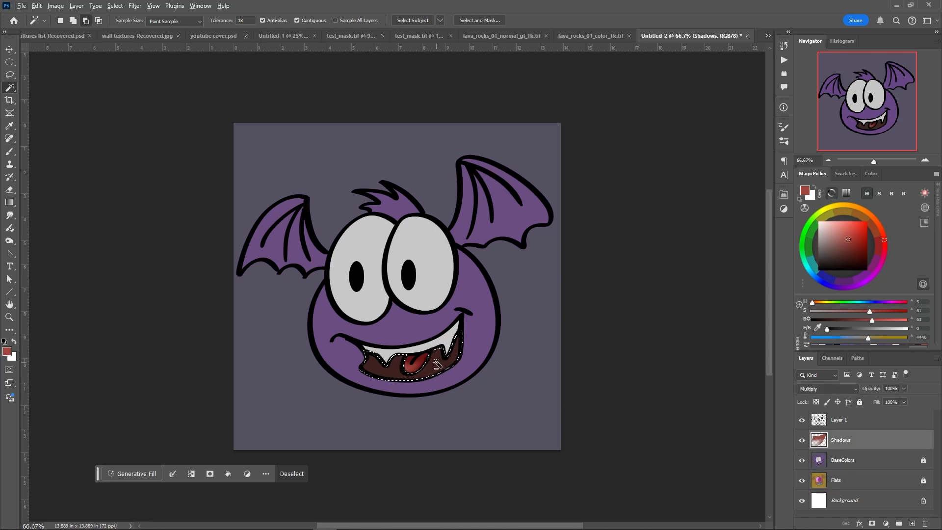
left_click(9, 154)
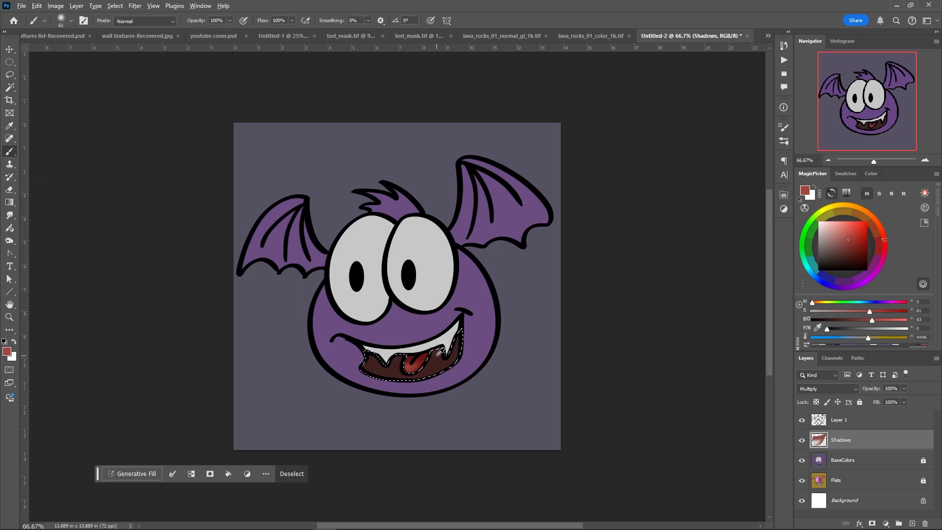
left_click(438, 353, "alt")
mouse_move(460, 336)
left_mouse_down()
mouse_move(415, 366)
mouse_move(445, 344)
mouse_move(399, 369)
mouse_move(430, 346)
mouse_move(408, 361)
mouse_move(384, 356)
left_mouse_up()
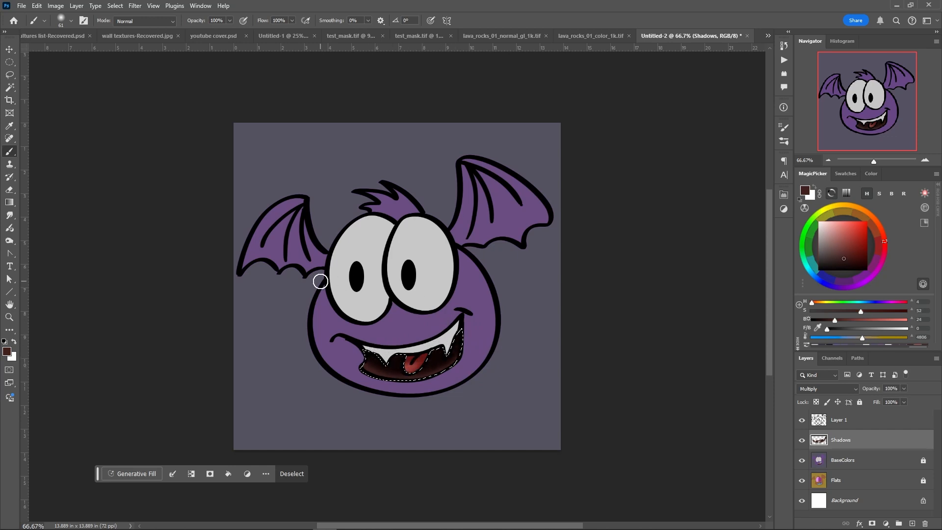
- Select the left eye from Flats and brush soft shading around its edges on Shadows with the sampled light grey
left_click(849, 479)
left_click(11, 87)
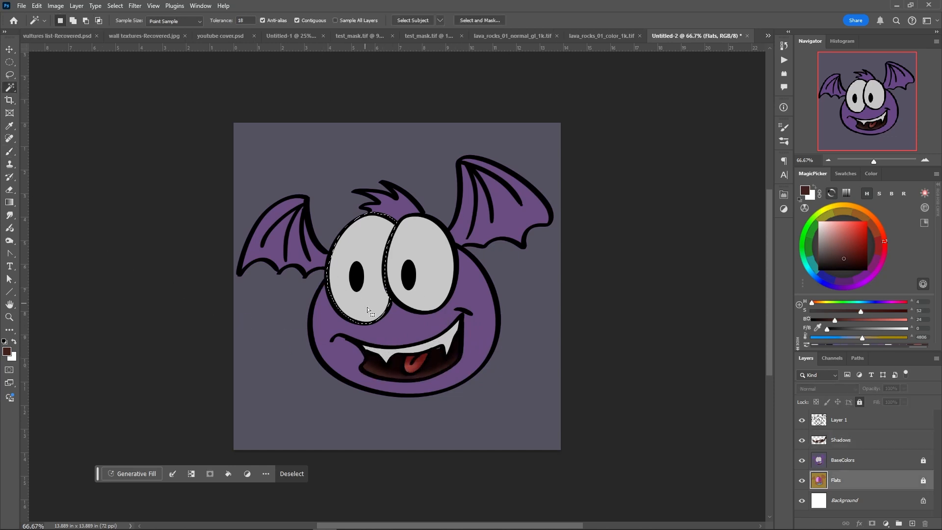
left_click(371, 311)
left_click(849, 440)
left_click(10, 152)
left_click(378, 294, "alt")
right_click(389, 289)
left_click_drag(396, 231, 417, 305)
- Select the right eye from Flats and brush soft grey shading along its lower edge on Shadows
left_click(848, 480)
left_click(10, 88)
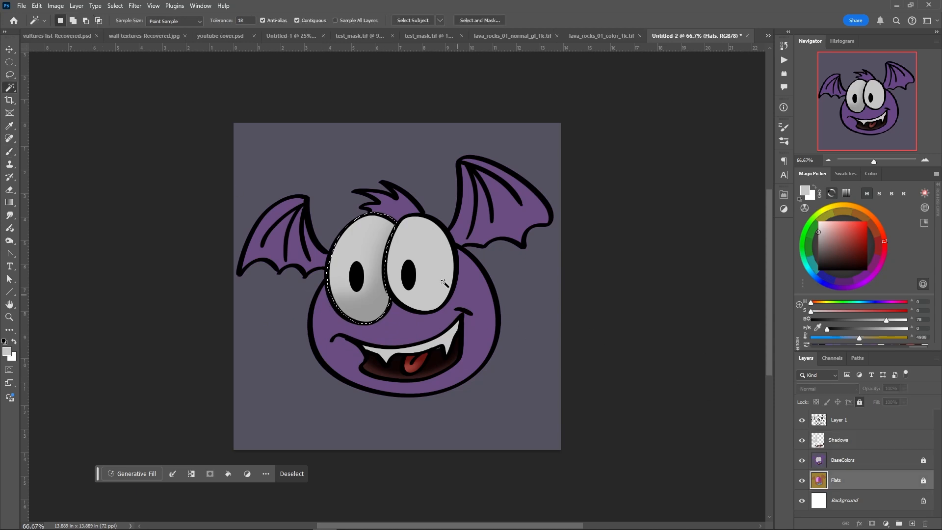
left_click(445, 281)
left_click(849, 440)
left_click(10, 152)
left_click_drag(470, 261, 384, 313)
- Select the teeth from Flats, shade them in grey on Shadows, and give the Eraser the Soft Round Pressure Opacity brush
left_click(848, 479)
left_click(11, 87)
left_click(402, 350)
left_click(848, 440)
right_click(456, 336)
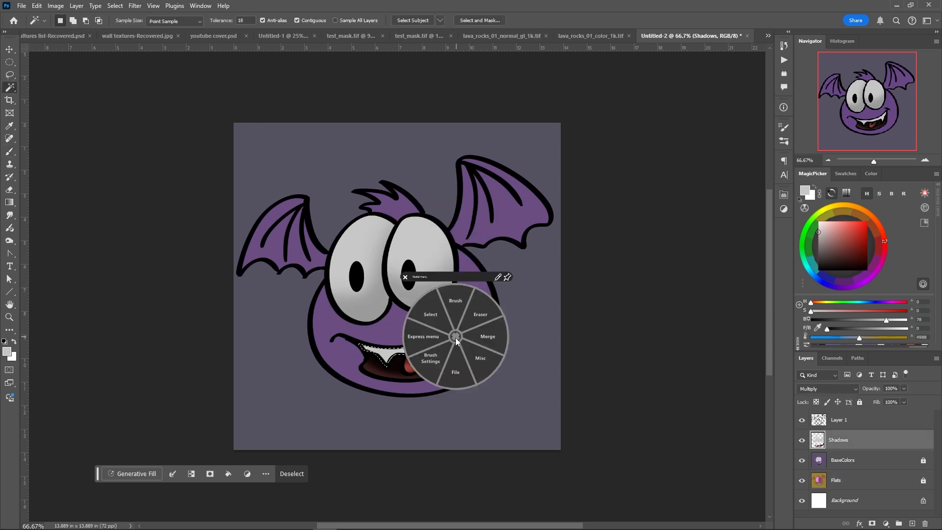
left_click(456, 301)
left_click_drag(453, 360, 399, 355)
left_click(10, 189)
right_click(436, 314)
double_click(483, 365)
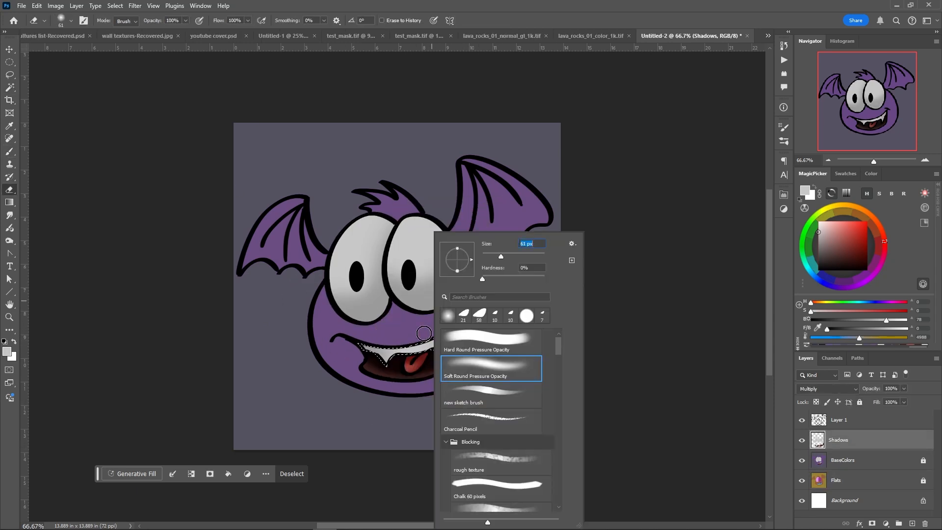
- Select the purple body from Flats and shade its lower outer edge on Shadows with the sampled purple and a 75 px brush
left_click(849, 480)
left_click(10, 88)
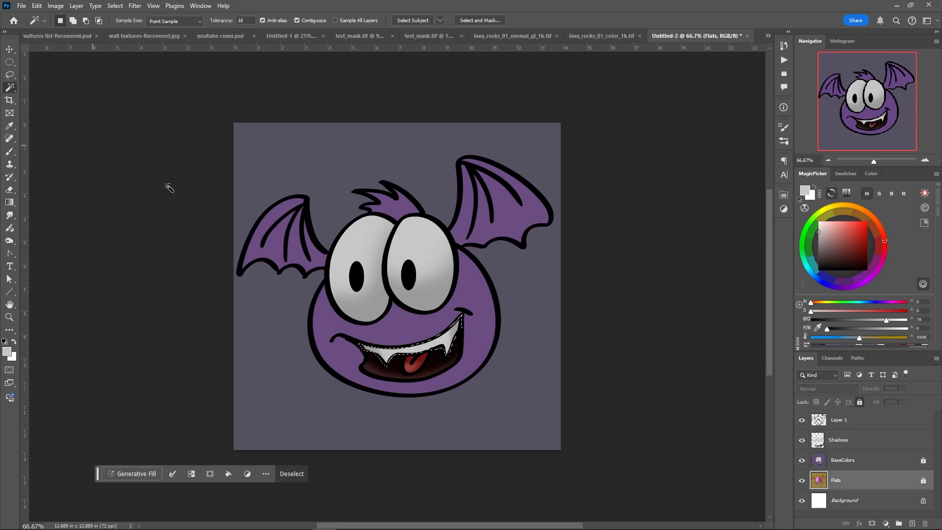
left_click(478, 299)
left_click(848, 440)
left_click(10, 152)
left_click(483, 315, "alt")
right_click(507, 294)
mouse_move(491, 274)
left_mouse_down()
mouse_move(459, 380)
mouse_move(321, 334)
left_mouse_up()
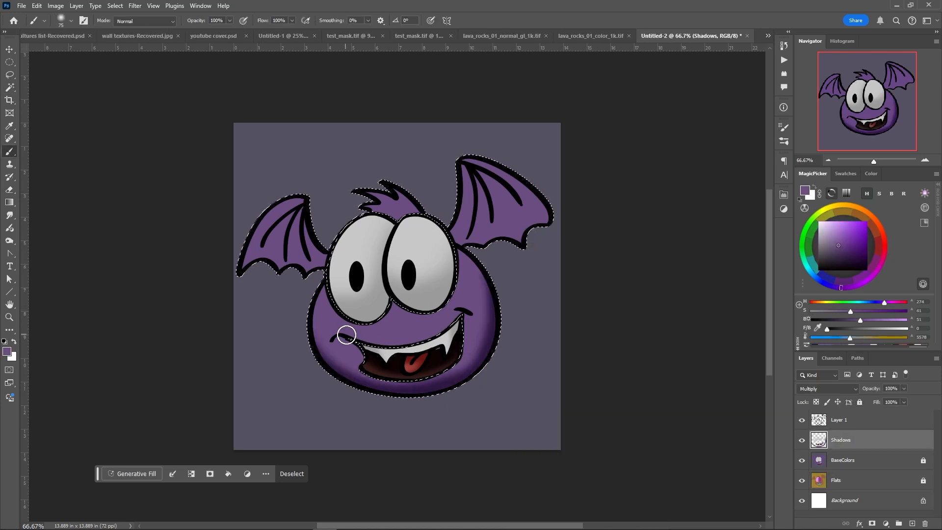
- Paint shadows around the mouth corners, then lower the brush opacity to 32% and shade beneath the eyes on Shadows
right_click(347, 334)
left_click_drag(423, 257, 415, 256)
left_click_drag(197, 20, 175, 20)
left_click_drag(338, 342, 359, 354)
right_click(400, 321)
left_click_drag(468, 254, 477, 255)
left_click_drag(205, 21, 194, 21)
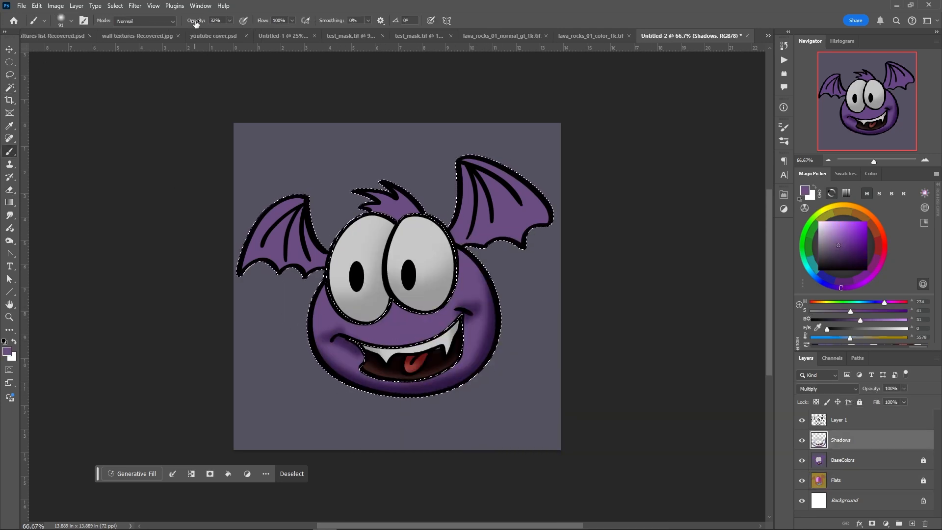
left_click_drag(361, 319, 444, 301)
- Shade the hair tuft and both wings between their ribs on Shadows with a smaller brush, ending at 30 px
right_click(411, 299)
left_click_drag(488, 254, 467, 254)
left_click_drag(387, 197, 402, 219)
key("bracketright")
key("bracketright")
mouse_move(467, 172)
left_mouse_down()
mouse_move(470, 233)
mouse_move(494, 179)
mouse_move(520, 216)
left_mouse_up()
mouse_move(300, 210)
left_mouse_down()
mouse_move(291, 235)
mouse_move(264, 250)
left_mouse_up()
left_click_drag(499, 211, 478, 180)
left_click_drag(456, 238, 466, 222)
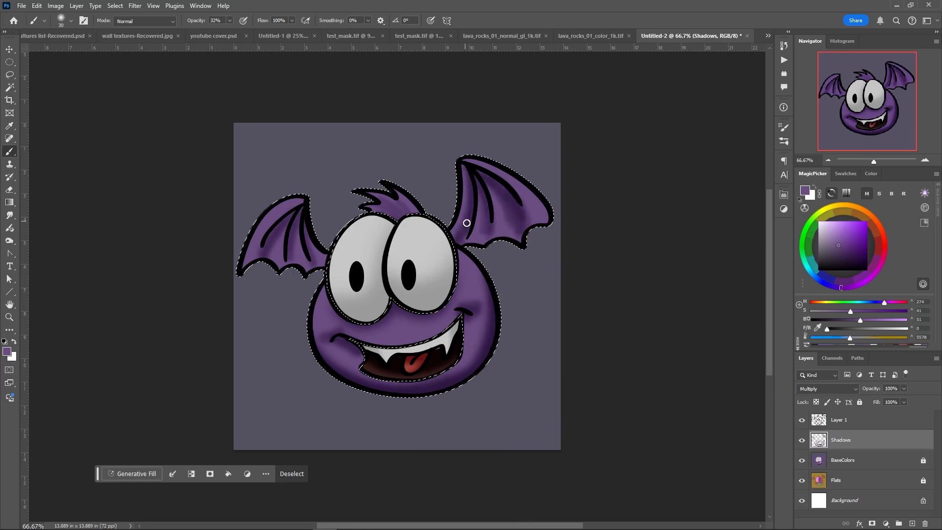
- Deepen the inner shadows of both wings with a 62 px brush on Shadows
key("bracketright")
key("bracketright")
key("bracketright")
key("bracketright")
left_click_drag(277, 240, 290, 227)
mouse_move(490, 185)
left_mouse_down()
mouse_move(481, 206)
mouse_move(475, 176)
left_mouse_up()
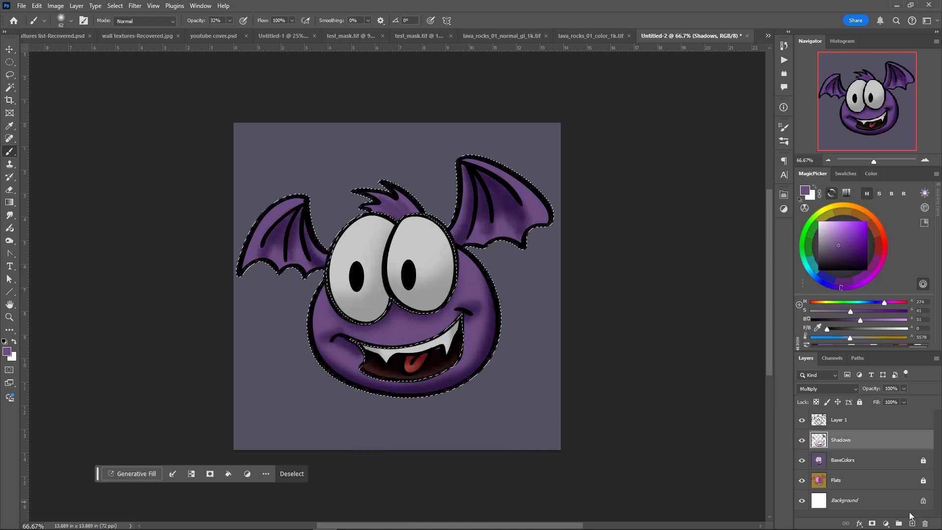
- Add a layer above Shadows and set its blend mode to Screen
left_click(911, 524)
left_click(814, 388)
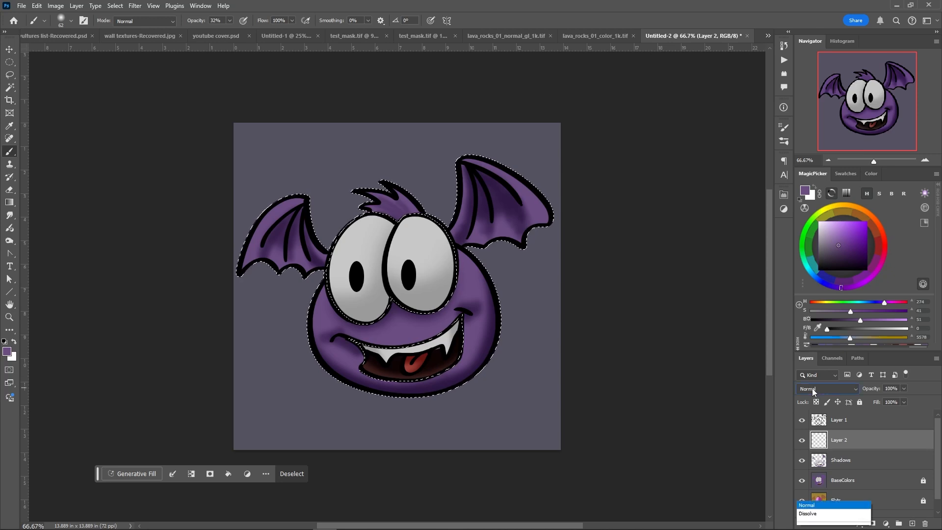
left_click(805, 343)
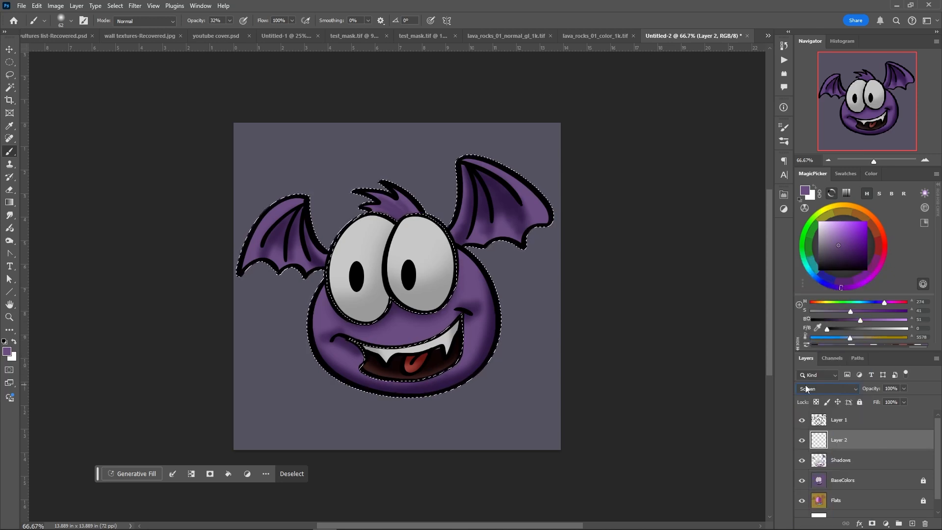
- Sample the body's purple and dab soft highlights on both cheeks on the Screen-mode layer
left_click(811, 219)
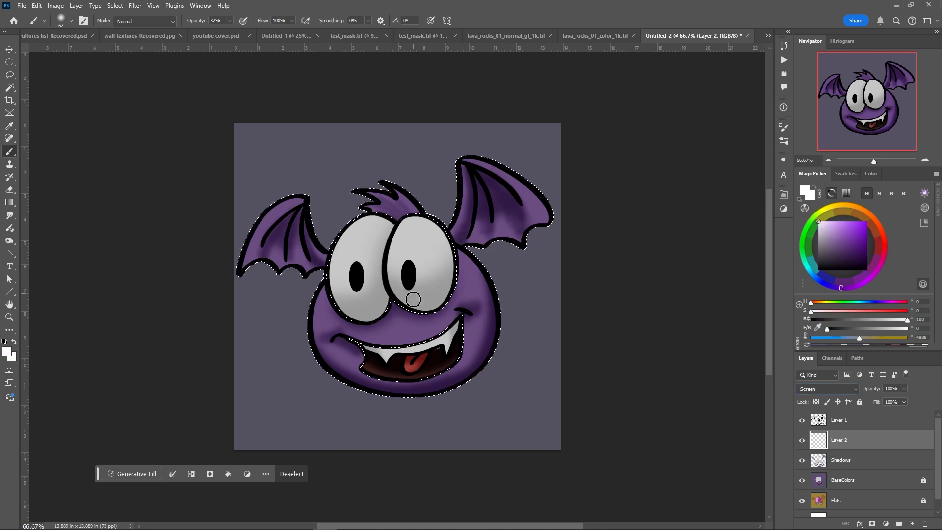
left_click(473, 283, "alt")
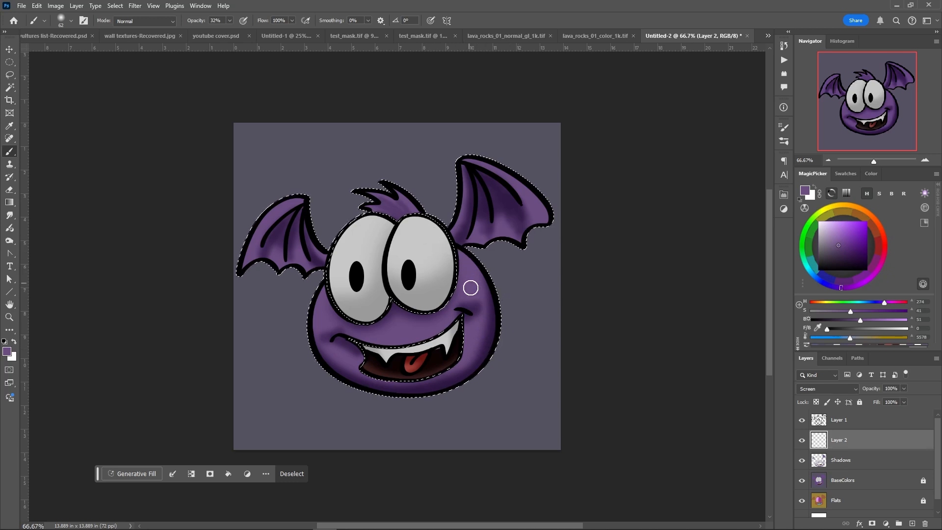
left_click_drag(473, 286, 467, 286)
left_click_drag(318, 314, 319, 311)
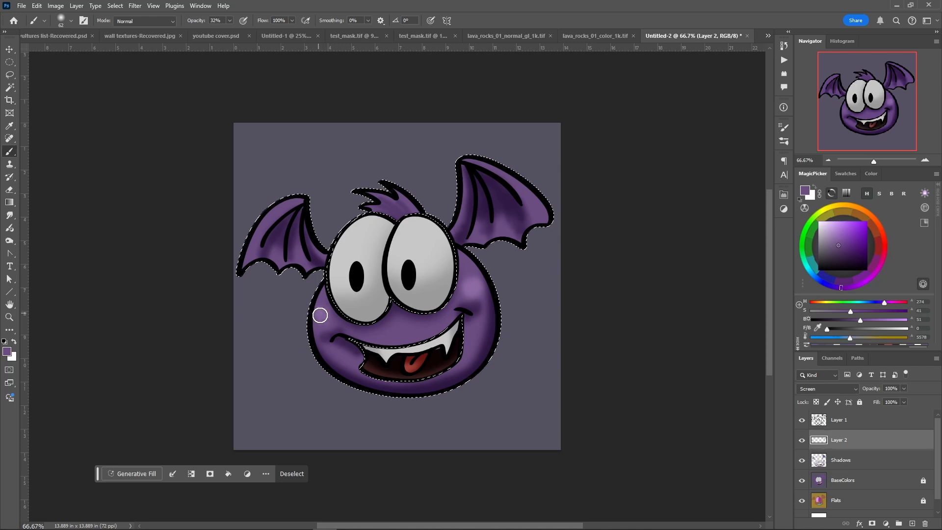
- Reduce the brush to 21 px and paint a highlight along the chin below the mouth
key("bracketleft")
key("bracketleft")
key("bracketleft")
key("bracketleft")
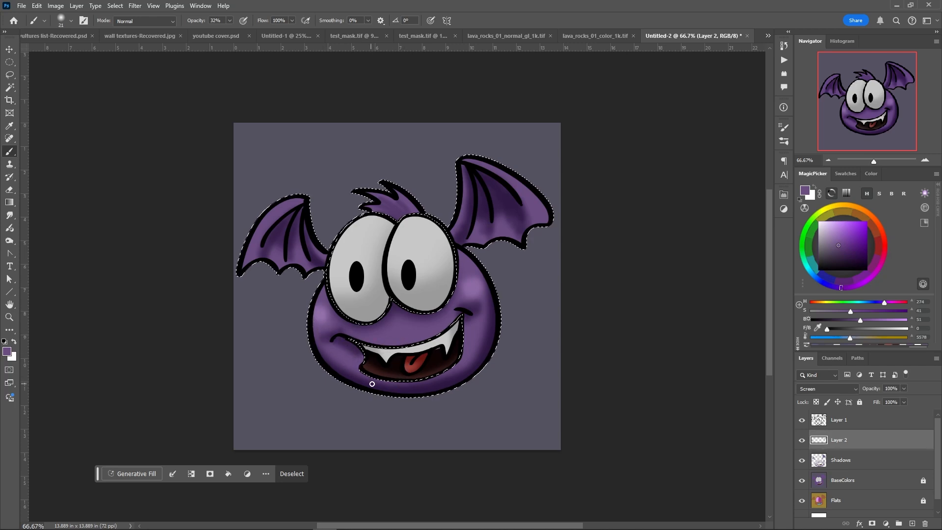
left_click_drag(374, 383, 410, 384)
left_click_drag(363, 379, 454, 370)
- Paint purple highlights on the hair tuft and along the upper edges of both wings
left_click_drag(398, 194, 415, 208)
left_click_drag(386, 206, 369, 207)
left_click_drag(475, 160, 544, 214)
left_click_drag(296, 201, 250, 253)
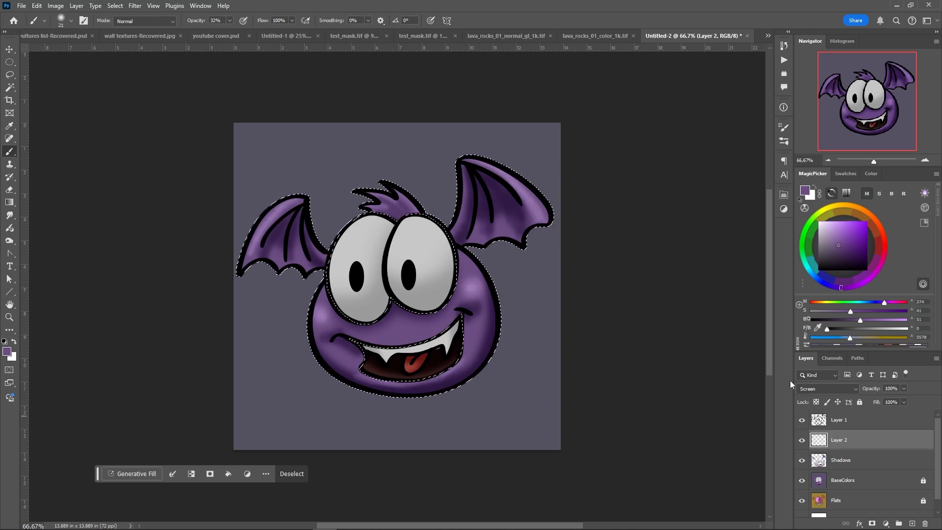
- Select the right eye from Flats and paint a highlight near its top on the Screen-mode layer with sampled grey at 39 px
left_click(836, 500)
left_click(10, 87)
left_click(425, 240)
key("b")
right_click(438, 231)
left_click_drag(493, 256, 498, 257)
left_click(842, 480)
left_click(429, 240, "alt")
left_click(835, 500)
left_click(839, 440)
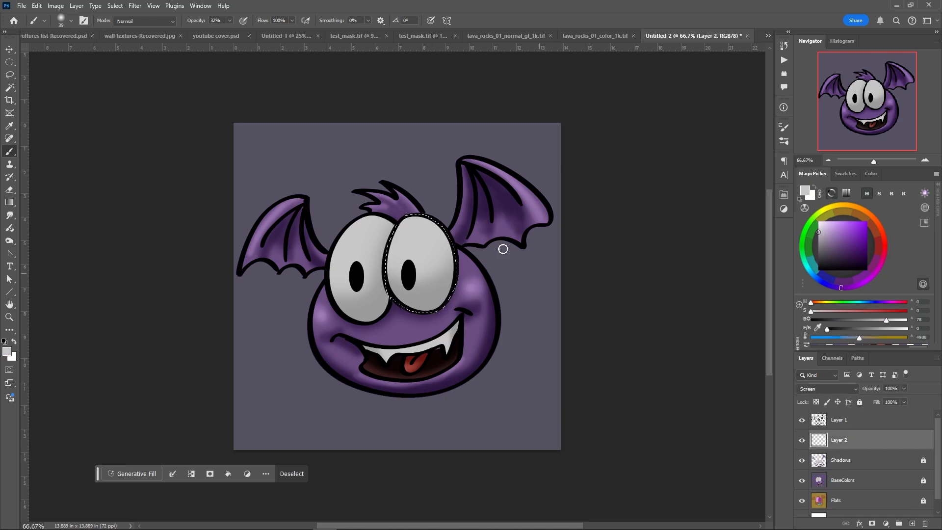
left_click_drag(423, 233, 436, 245)
- Select the left eye from Flats, rename the Screen-mode layer as Screen, and paint a highlight near the eye's top on it
left_click(817, 502)
key("w")
double_click(838, 440)
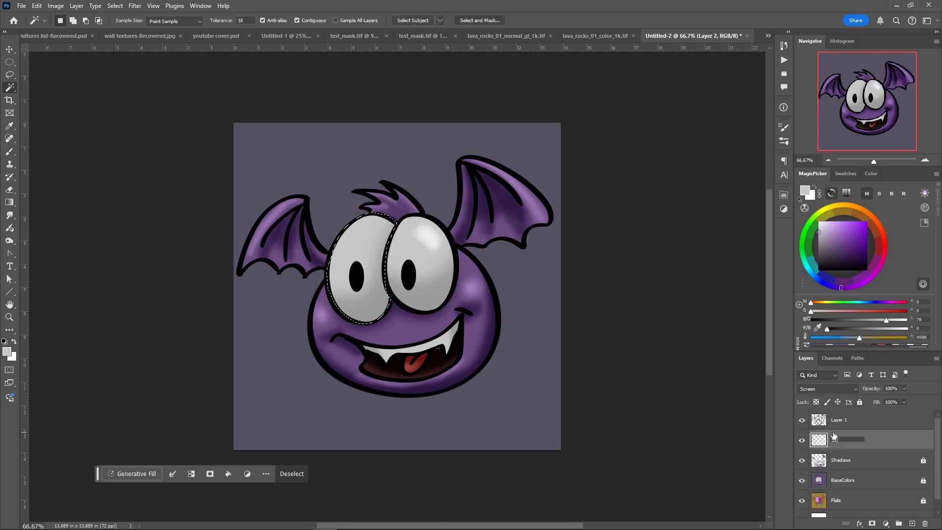
type("Screen")
key("Return")
left_click(368, 234)
key("b")
mouse_move(376, 229)
left_mouse_down()
mouse_move(365, 236)
mouse_move(376, 239)
left_mouse_up()
- Select the teeth from Flats and brighten them on the Screen layer with a 15 px brush
left_click(836, 500)
mouse_move(258, 337)
left_mouse_down()
mouse_move(162, 432)
mouse_move(363, 65)
left_mouse_up()
left_click(10, 88)
left_click(428, 345)
left_click(838, 440)
key("b")
key("bracketleft")
key("bracketleft")
key("bracketleft")
key("bracketleft")
key("bracketleft")
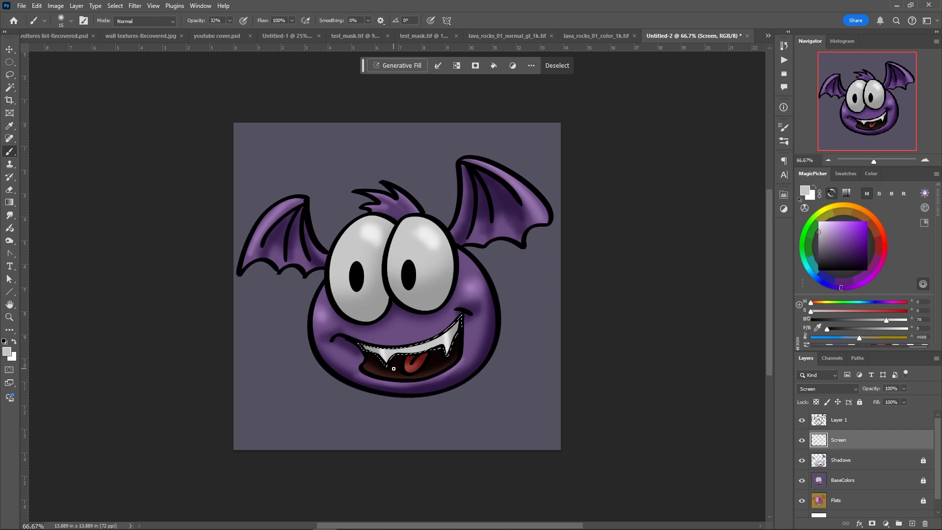
- Select the tongue from Flats and paint a highlight on it in its sampled red on the Screen layer
left_click(829, 500)
key("w")
left_click(415, 364)
left_click(838, 440)
key("b")
left_click(410, 366, "alt")
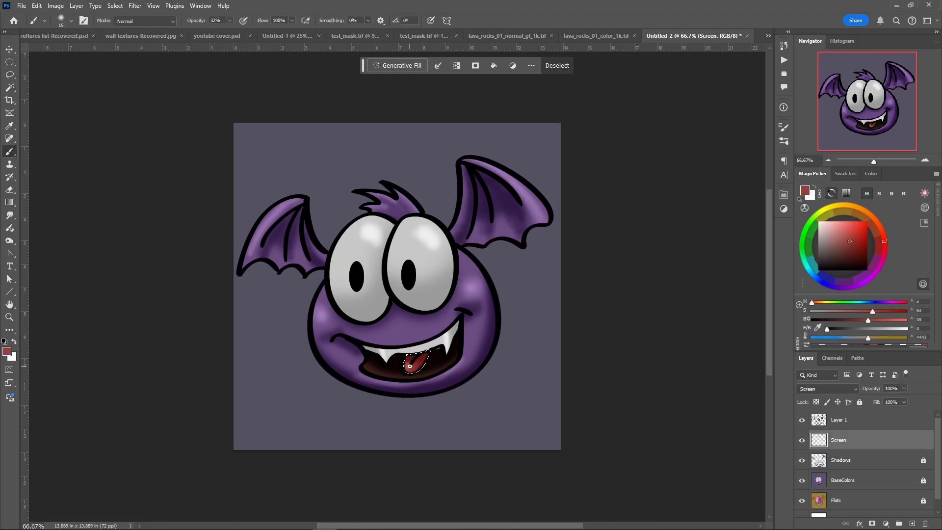
left_click_drag(410, 366, 419, 364)
- Add a new layer above Screen and name it Extras
left_click(912, 524)
double_click(839, 440)
type("Extras")
key("Return")
- Paint white glints in both pupils on Extras at 100% brush opacity without a selection, and move Extras above the line art
right_click(414, 287)
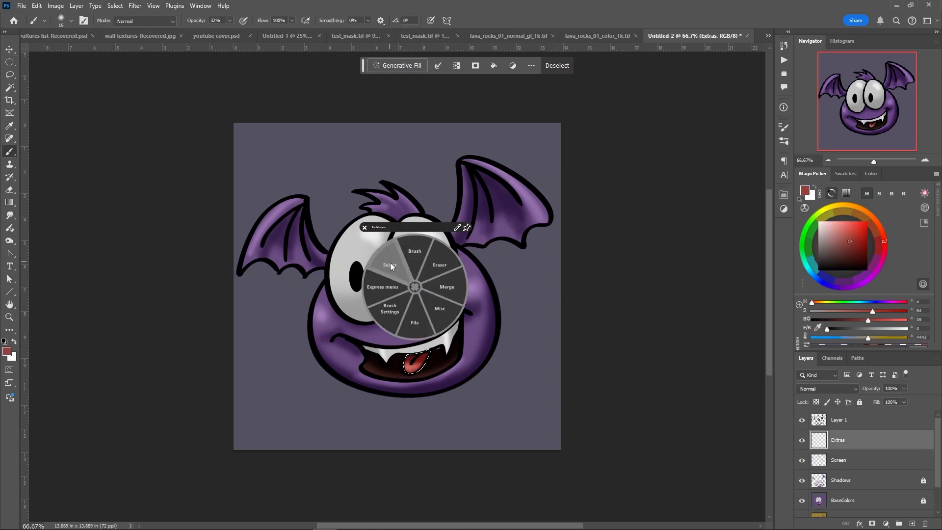
left_click(391, 266)
left_click_drag(196, 23, 233, 23)
left_click_drag(410, 265, 411, 271)
left_click_drag(835, 439, 834, 411)
left_click_drag(358, 266, 360, 272)
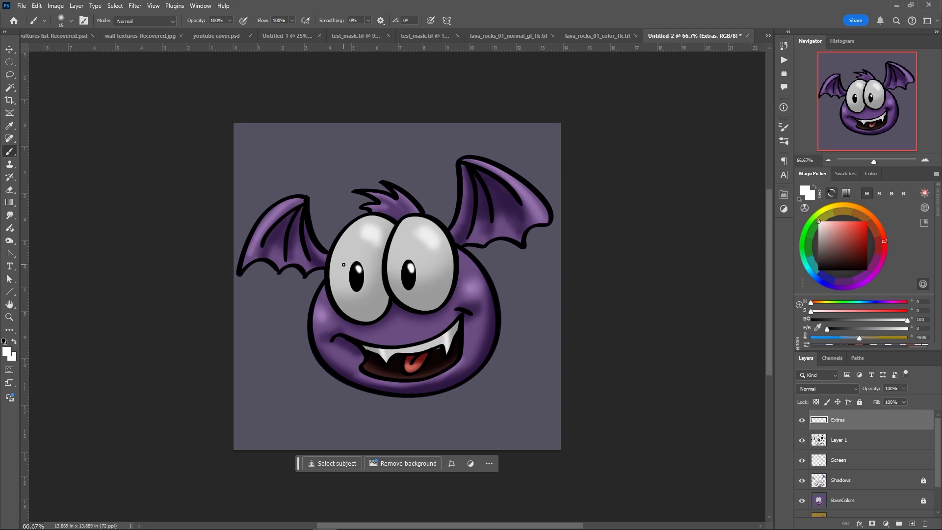
- Rename the line art layer, Layer 1, as Lines
left_click(9, 75)
double_click(837, 440)
type("Lines")
key("Return")
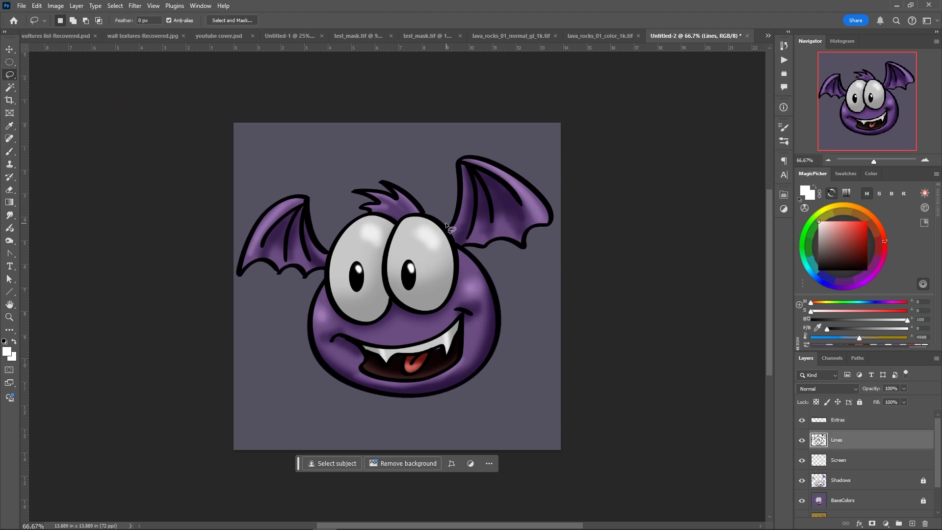
- Lasso the character's outlines except the eyes on Lines and tint them dark blue by adjusting the Blue channel in Levels
mouse_move(445, 222)
left_mouse_down()
mouse_move(381, 328)
mouse_move(347, 219)
mouse_move(449, 226)
left_mouse_up()
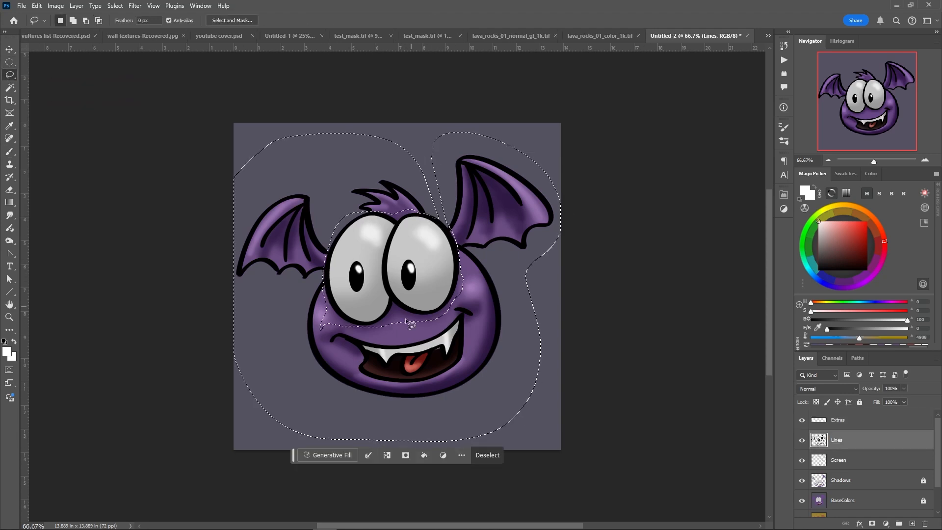
right_click(470, 319)
left_click(447, 326)
left_click(55, 6)
mouse_move(69, 32)
left_click(161, 41)
left_click_drag(505, 341, 623, 256)
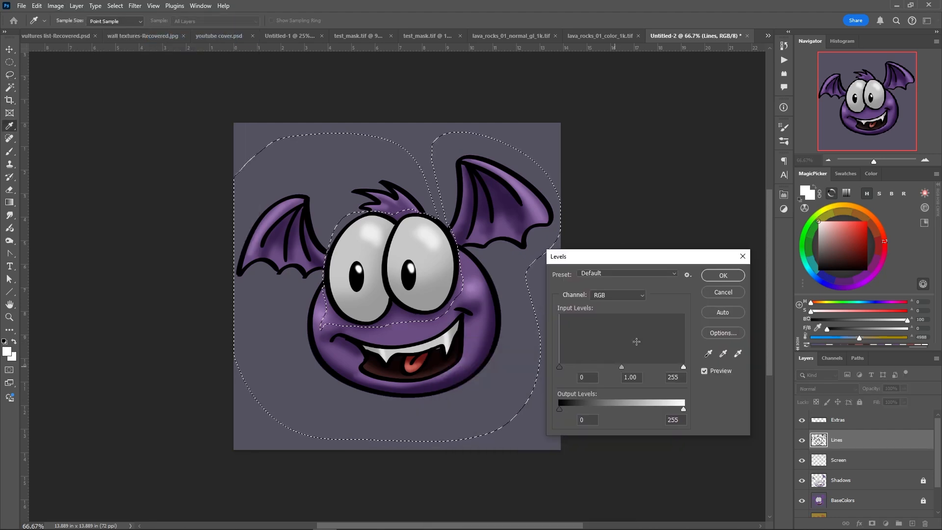
left_click_drag(683, 367, 592, 367)
left_click(617, 296)
left_click(611, 329)
left_click_drag(683, 367, 611, 368)
left_click_drag(559, 410, 581, 410)
left_click(720, 275)
key("ctrl+d")
key("l")
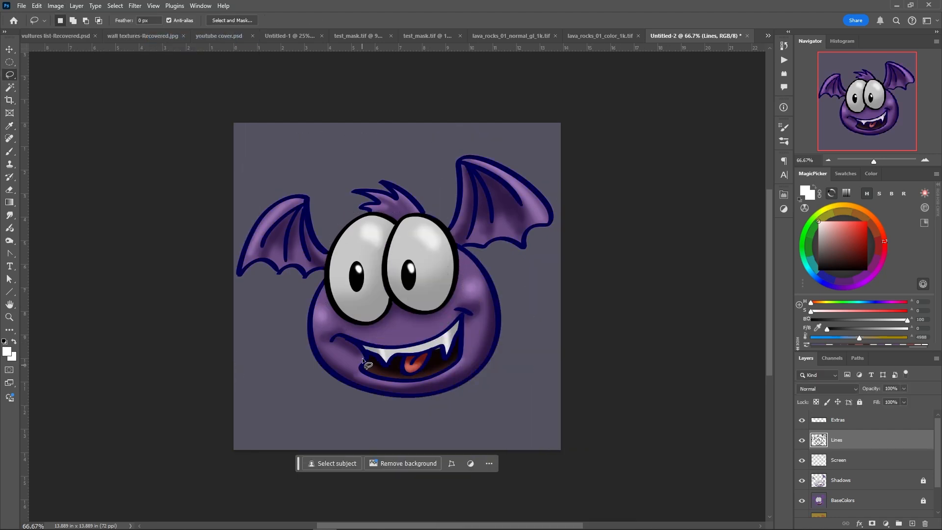
- Lasso the mouth outlines on Lines, adjust their color, and clear the selection
mouse_move(334, 329)
left_mouse_down()
mouse_move(372, 379)
mouse_move(338, 328)
left_mouse_up()
right_click(496, 344)
left_click(473, 345)
left_click_drag(654, 279, 633, 279)
left_click(769, 195)
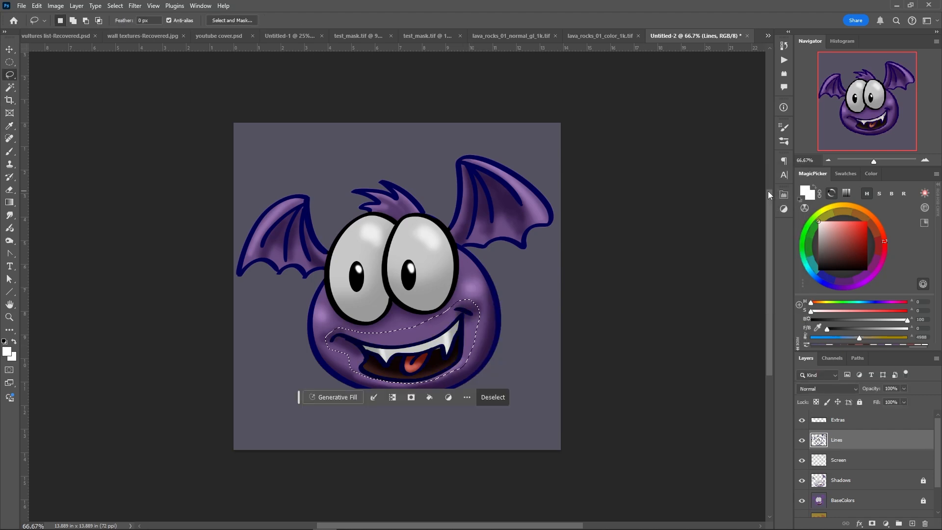
left_click(480, 400)
- Unlock the Shadows layer
left_click(818, 502)
left_click(819, 480)
left_click(859, 401)
left_click(818, 501)
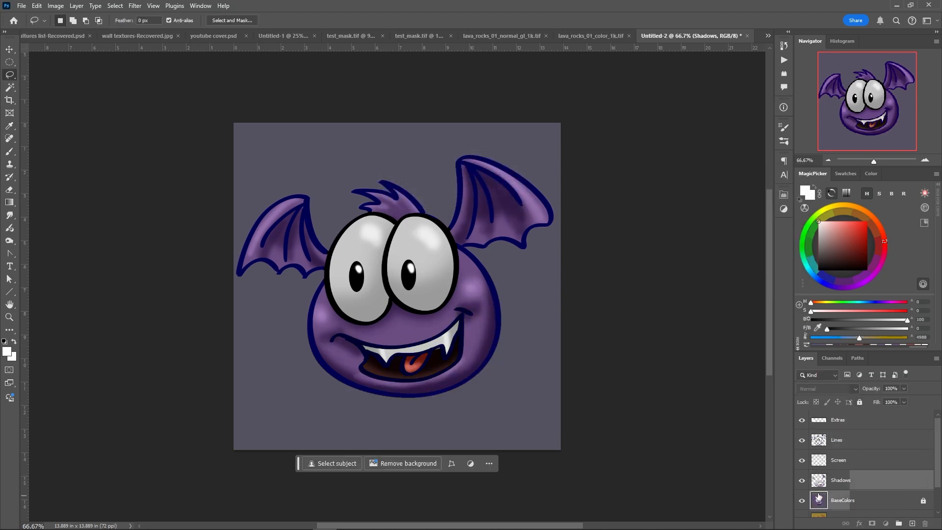
- Select the background from Flats and sample its grey-purple for the Gradient tool on Shadows, then deselect and make Screen active
scroll(820, 495, "down", 2)
left_click(819, 488)
key("w")
left_click(527, 314)
left_click(820, 491)
key("b")
right_click(528, 351)
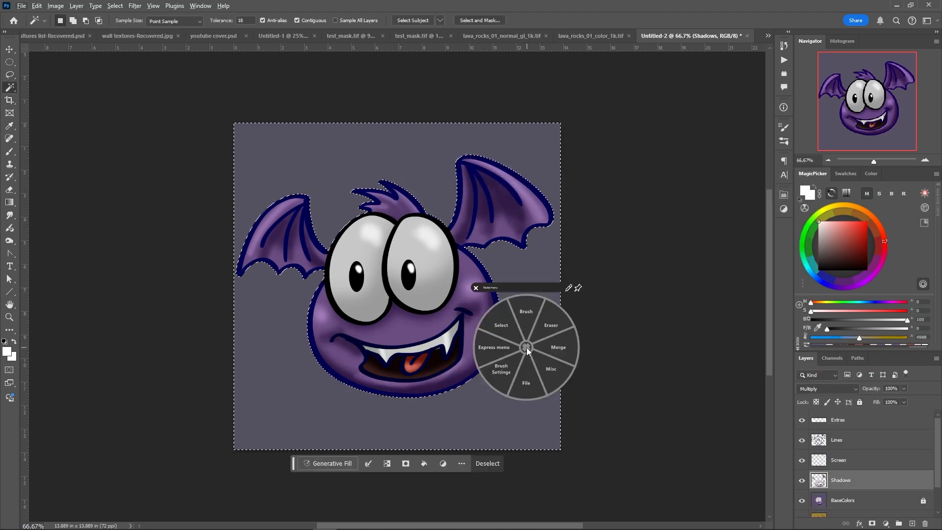
left_click(525, 349, "alt")
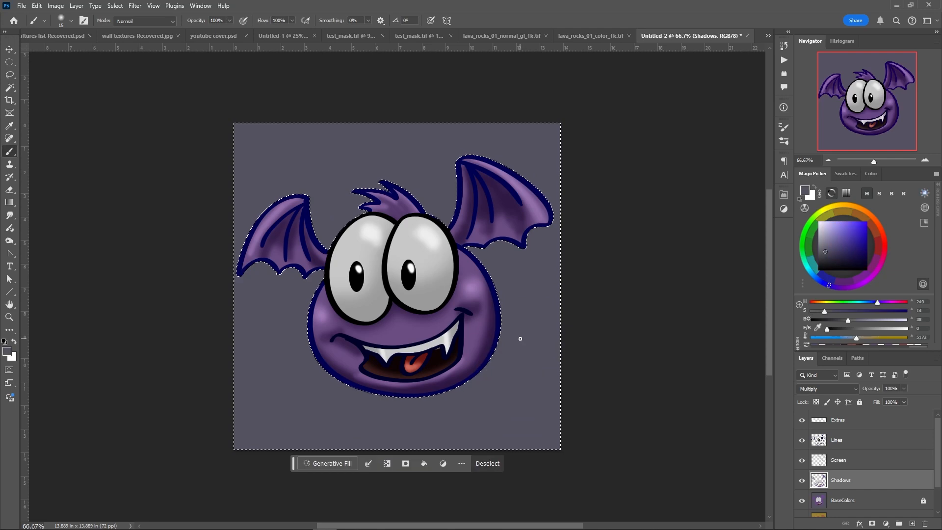
key("g")
key("ctrl+d")
key("alt+bracketright")
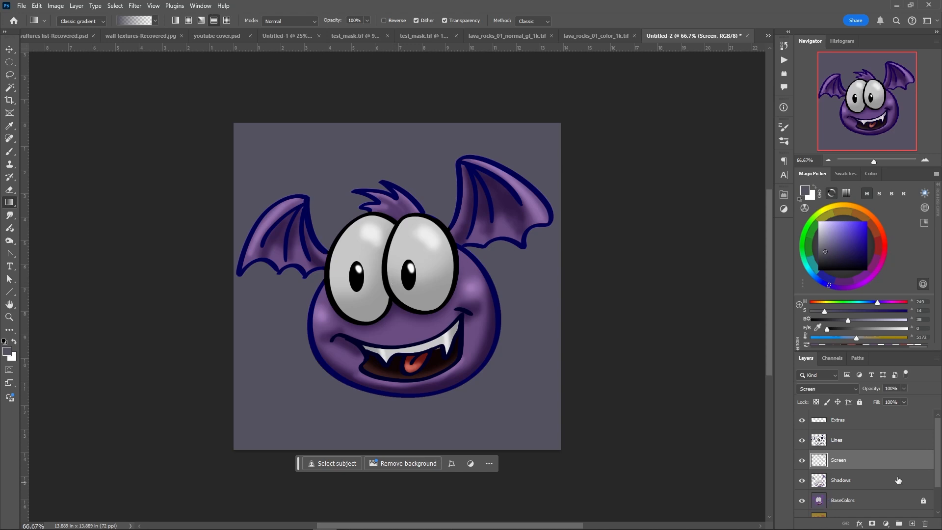
left_click_drag(937, 462, 938, 501)
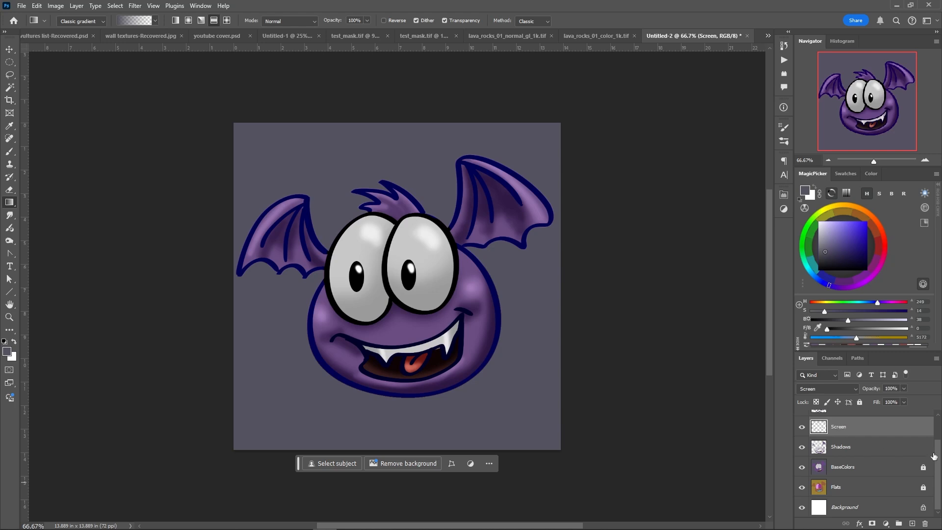
left_click_drag(937, 459, 935, 431)
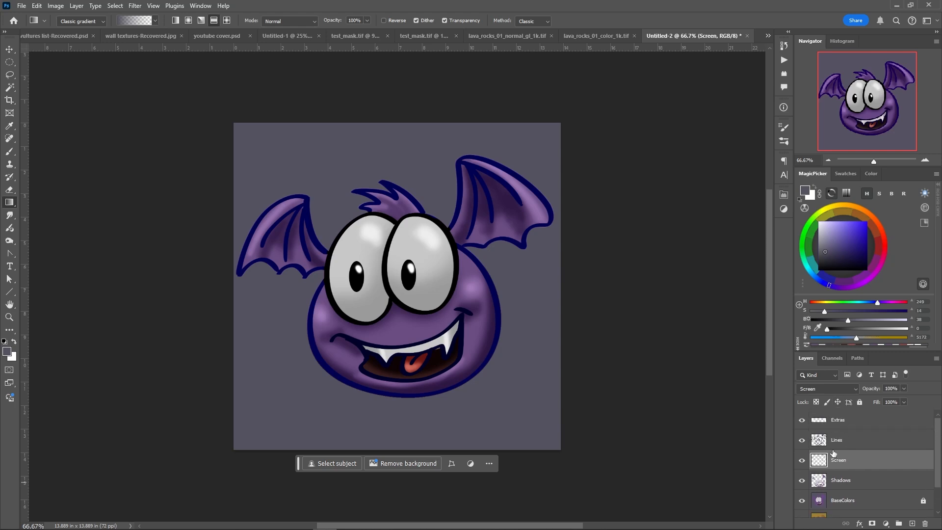